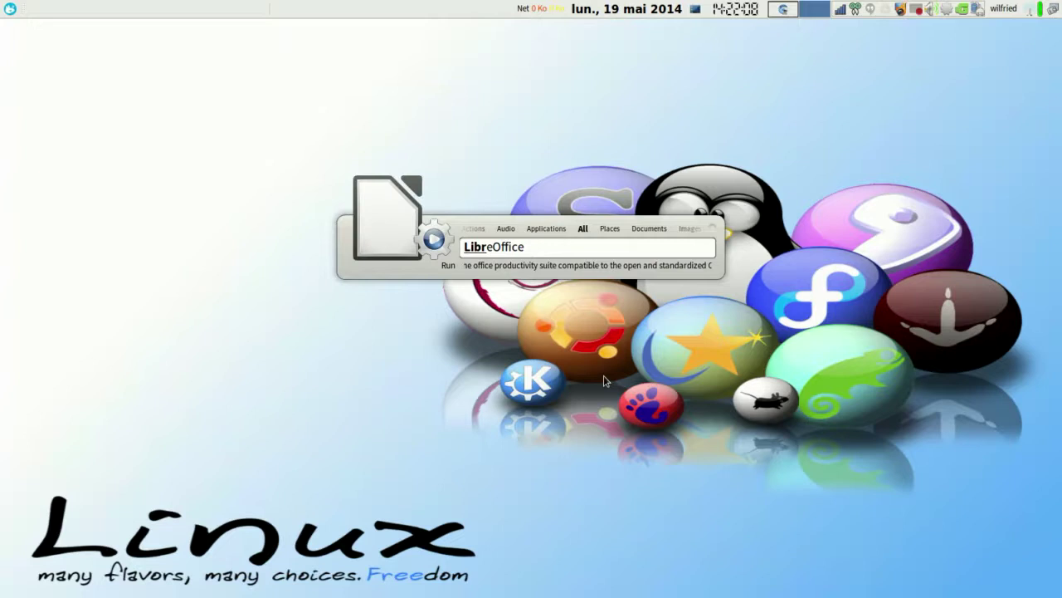
- Clear the current query in the launcher and switch the search category to Documents
key("BackSpace")
key("BackSpace")
key("BackSpace")
key("BackSpace")
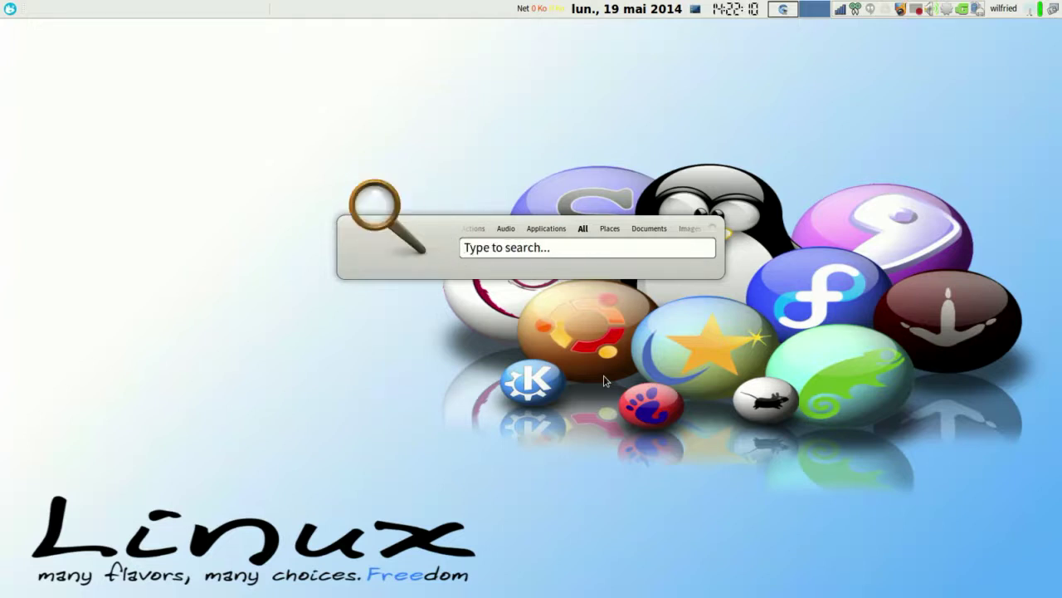
key("Tab")
key("Tab")
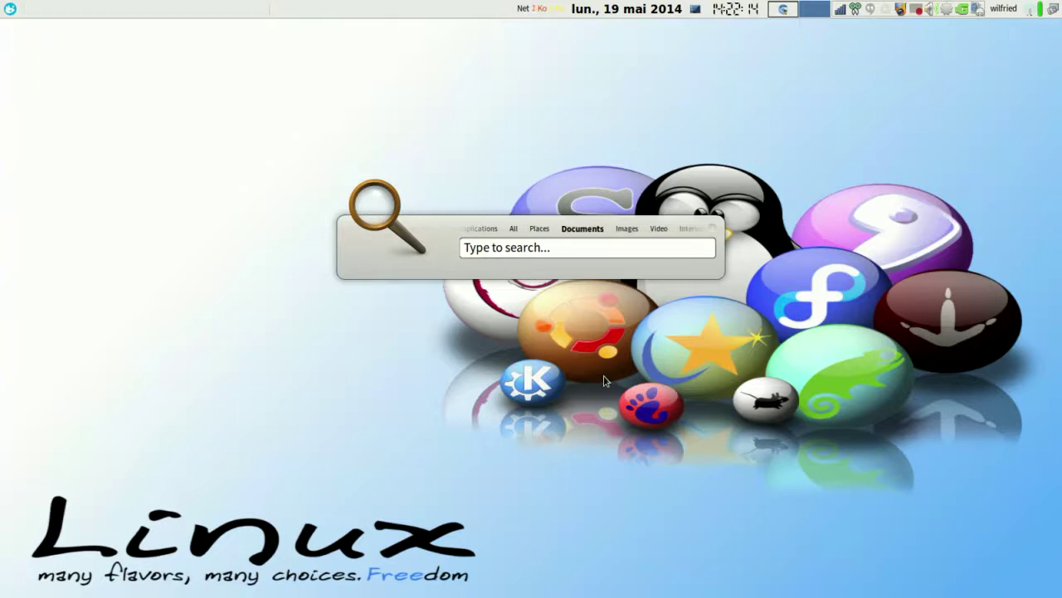
- Search the documents for "perio" and shorten the query to the accented "pé"
type("personnelle...")
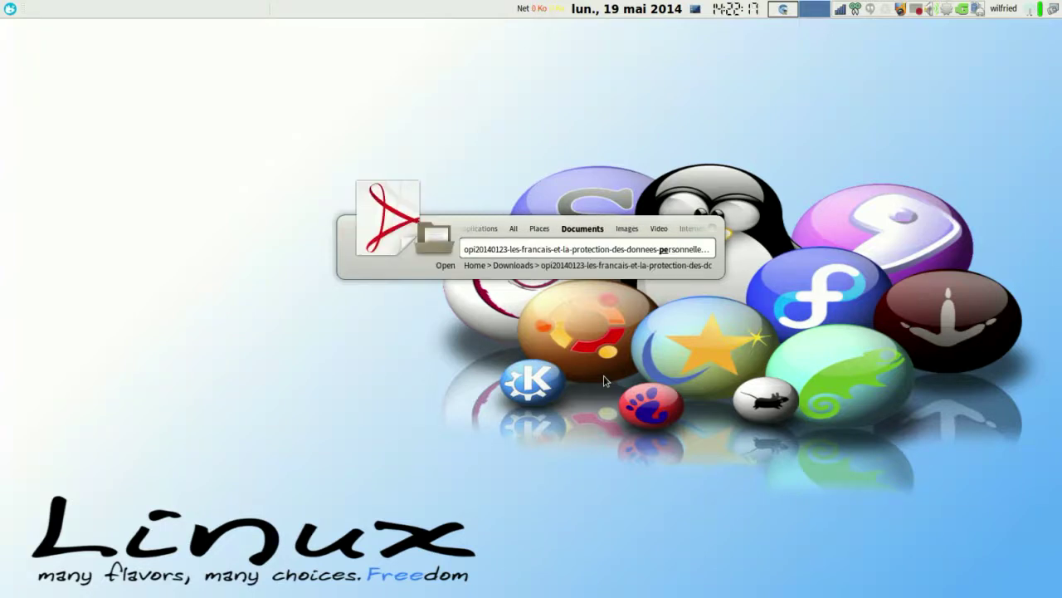
type("ri")
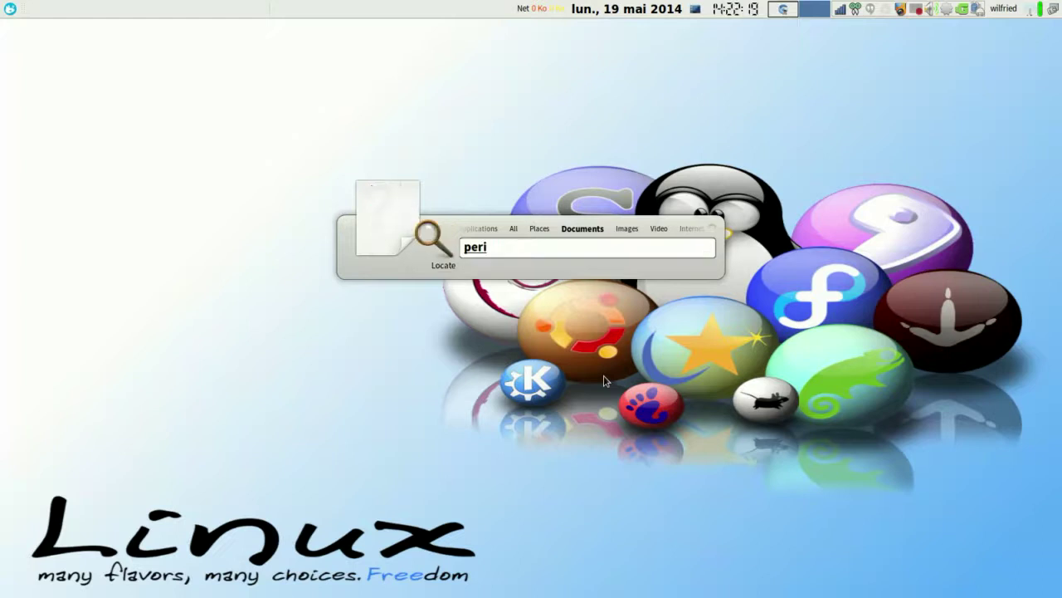
type("o")
key("BackSpace")
key("BackSpace")
key("BackSpace")
key("BackSpace")
type("é")
- Browse the matches for "pé" across Images, Video and Internet with the result list expanded, and return to Documents
key("Right")
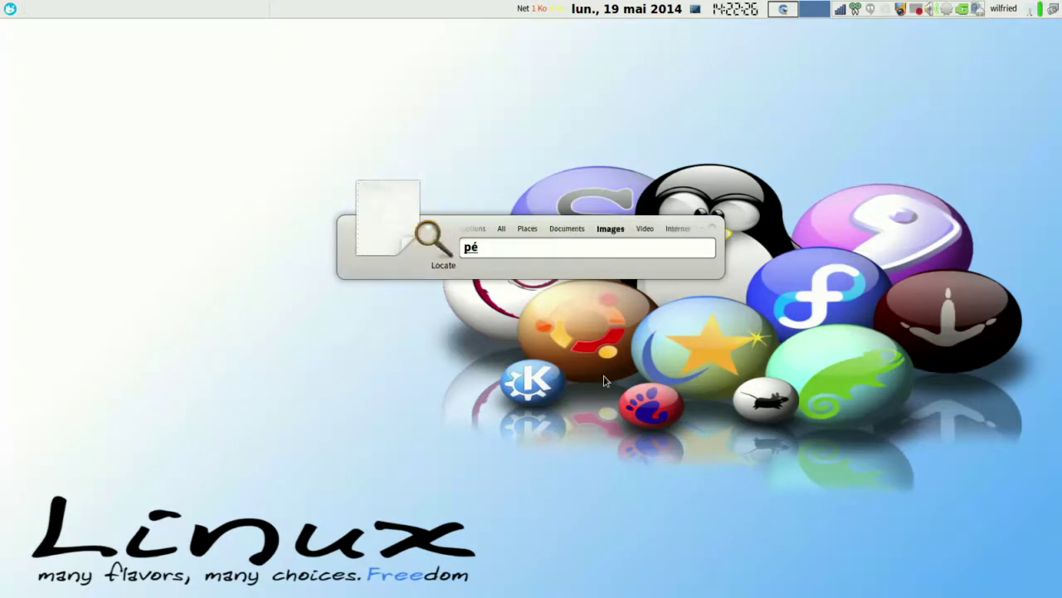
key("Right")
key("Right")
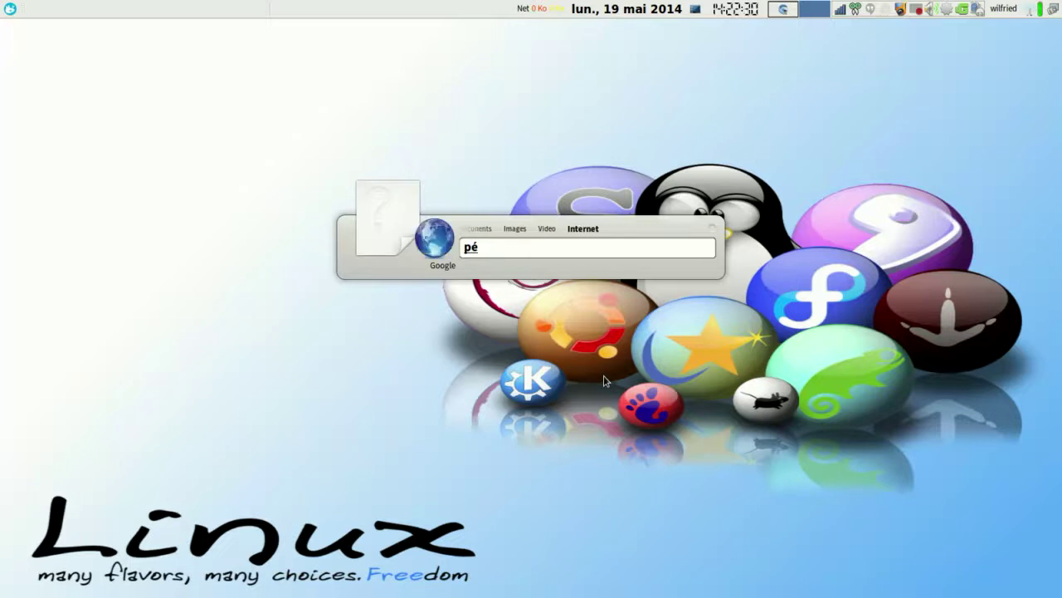
key("Down")
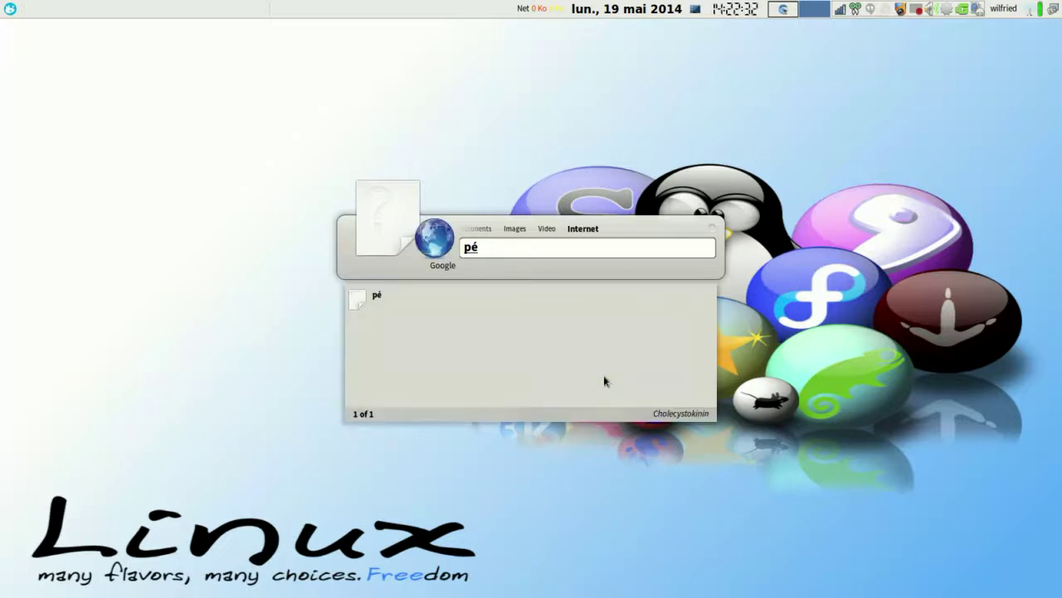
key("Left")
key("Left")
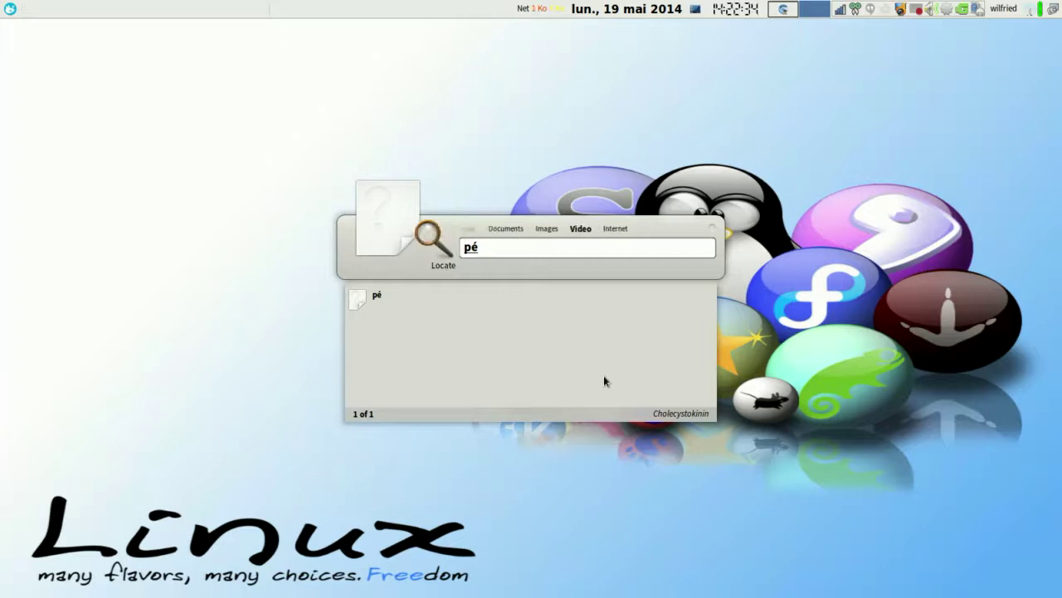
key("Left")
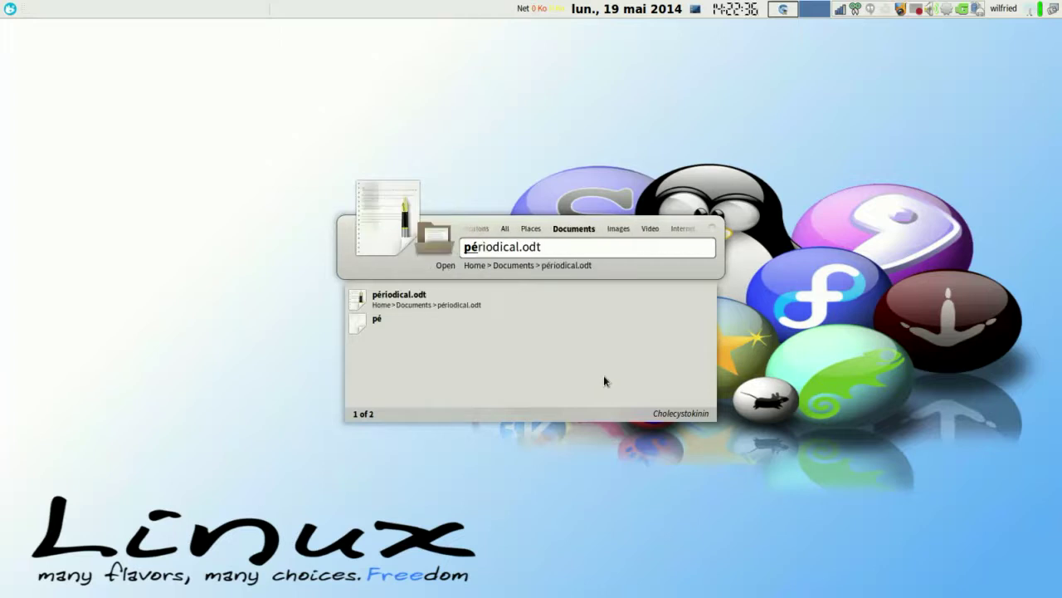
- Launch Souris et pavé tactile from the "pé" results in the All category and close its window
key("Left")
key("Left")
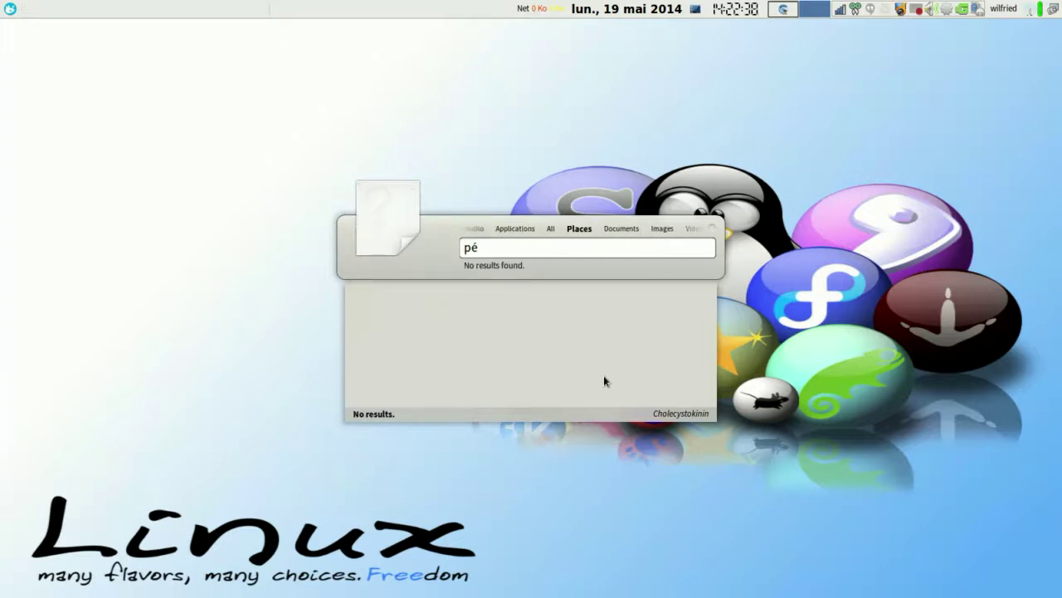
key("Down")
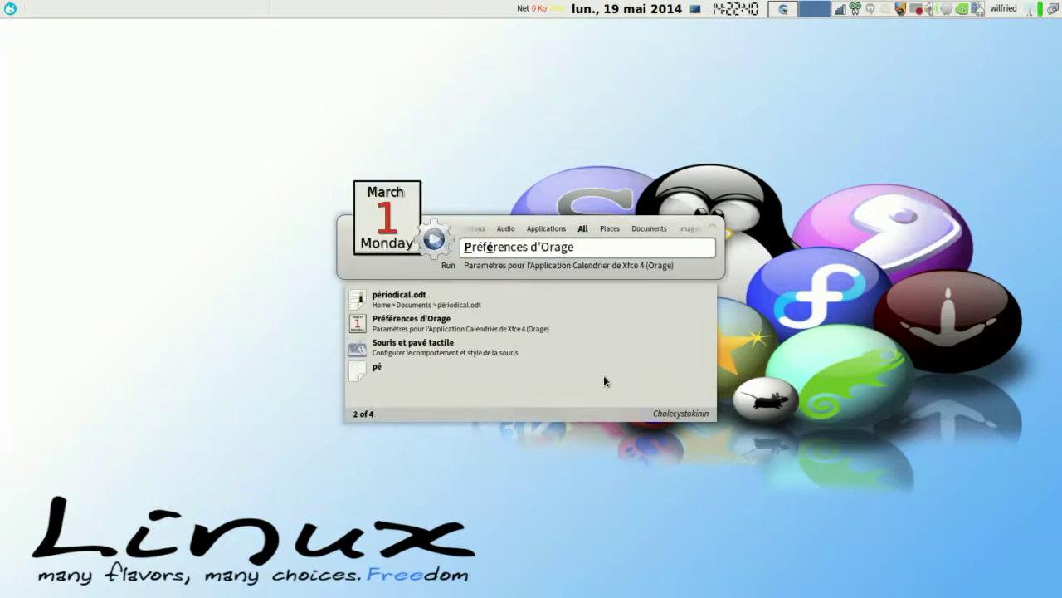
key("Down")
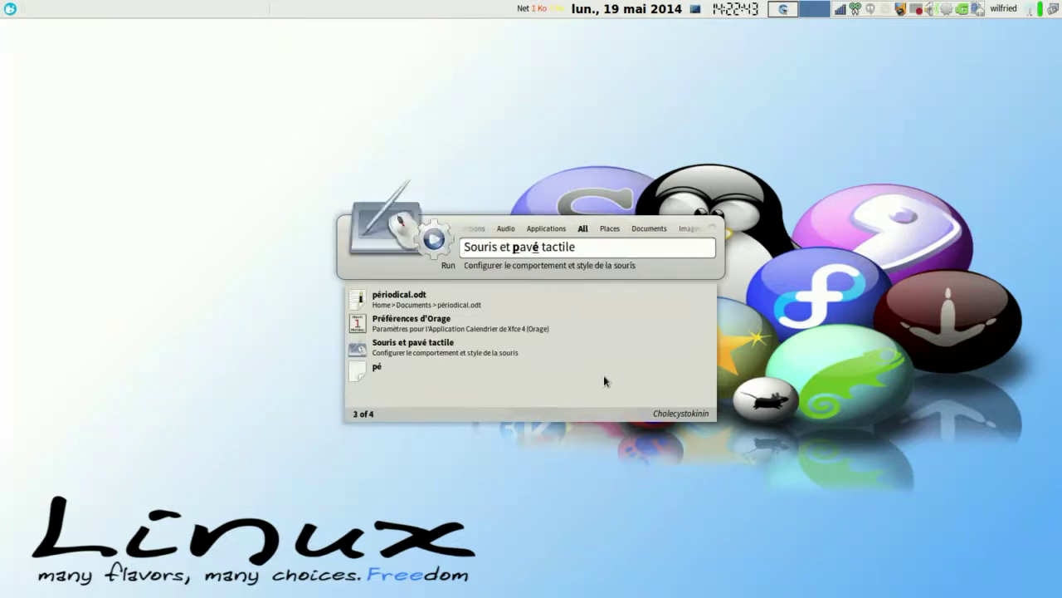
key("Return")
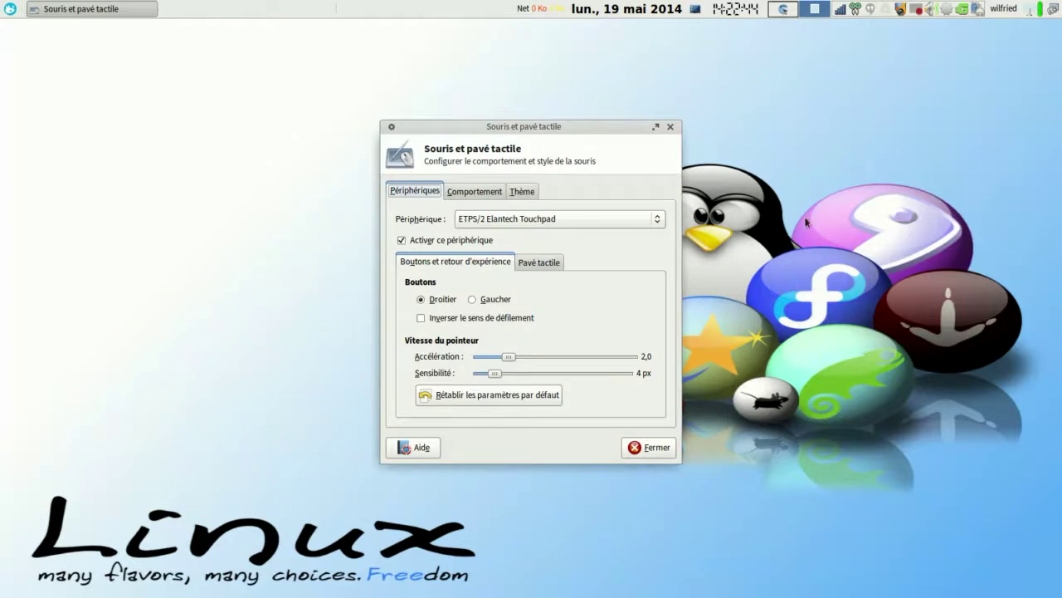
left_click(671, 126)
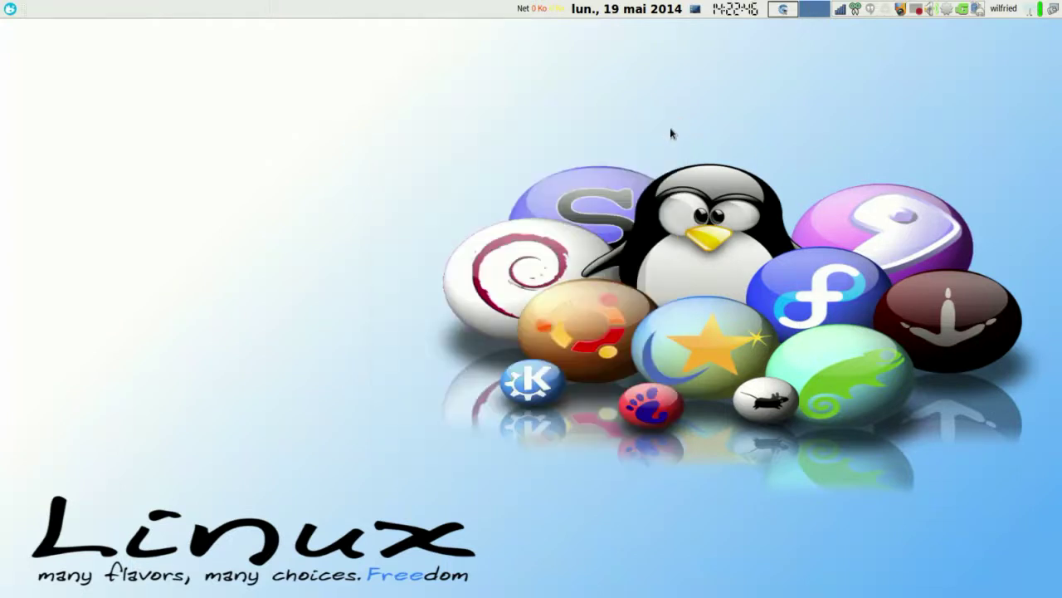
- Bring the launcher back up, switch it to the Actions category and open its preferences
key("ctrl+space")
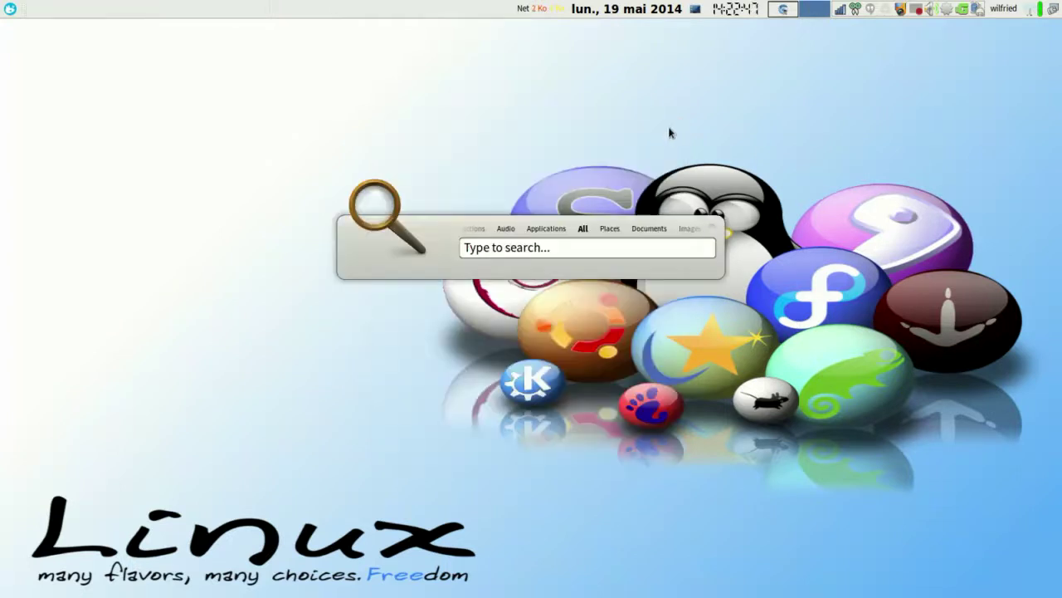
left_click(475, 231)
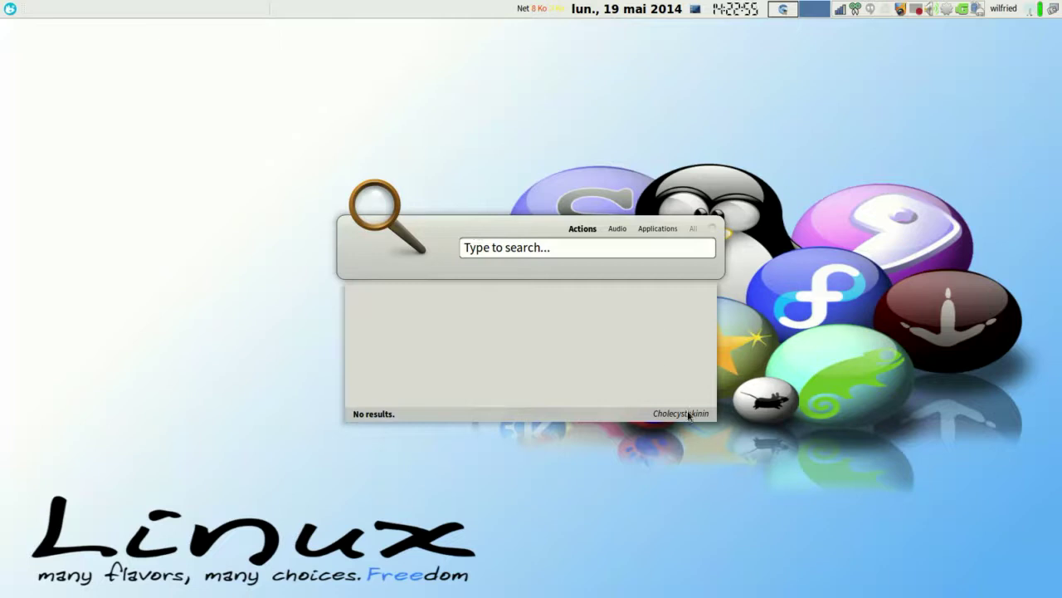
left_click(711, 232)
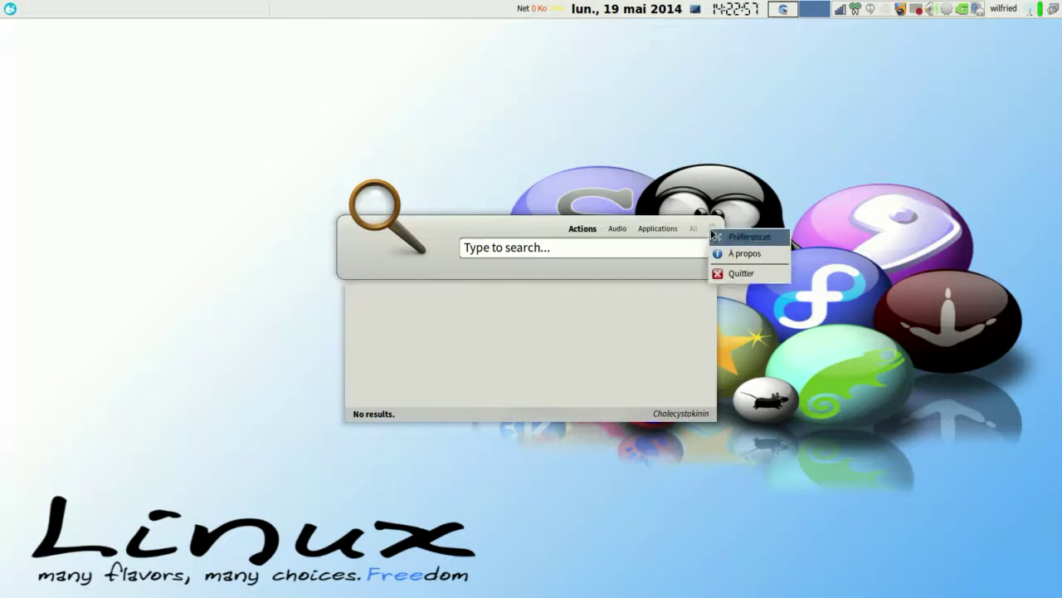
left_click(713, 236)
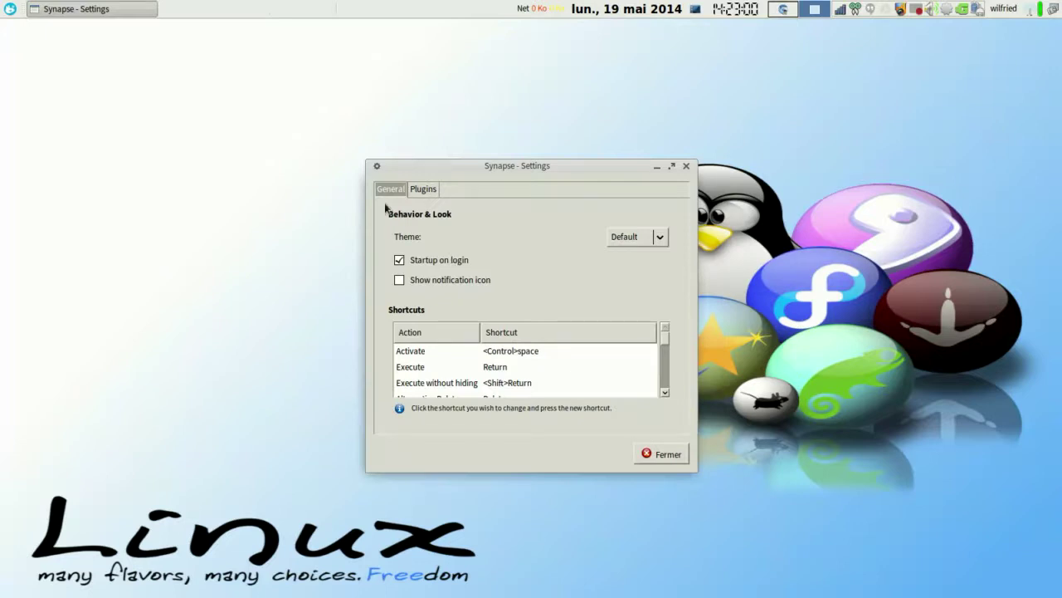
- Set the launcher's theme to Essential, leaving the notification icon turned off
left_click(454, 282)
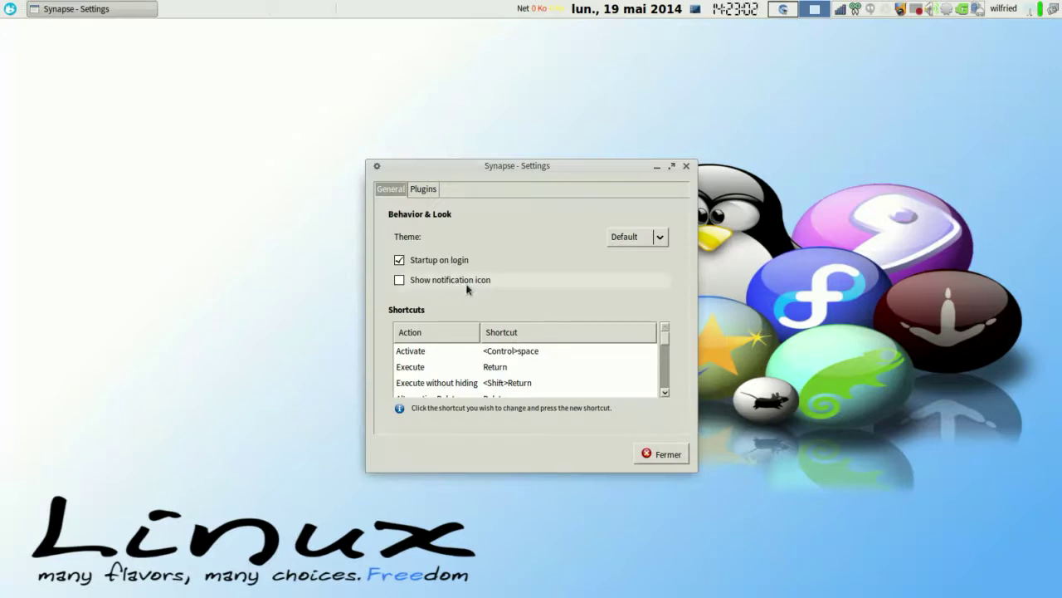
left_click(466, 287)
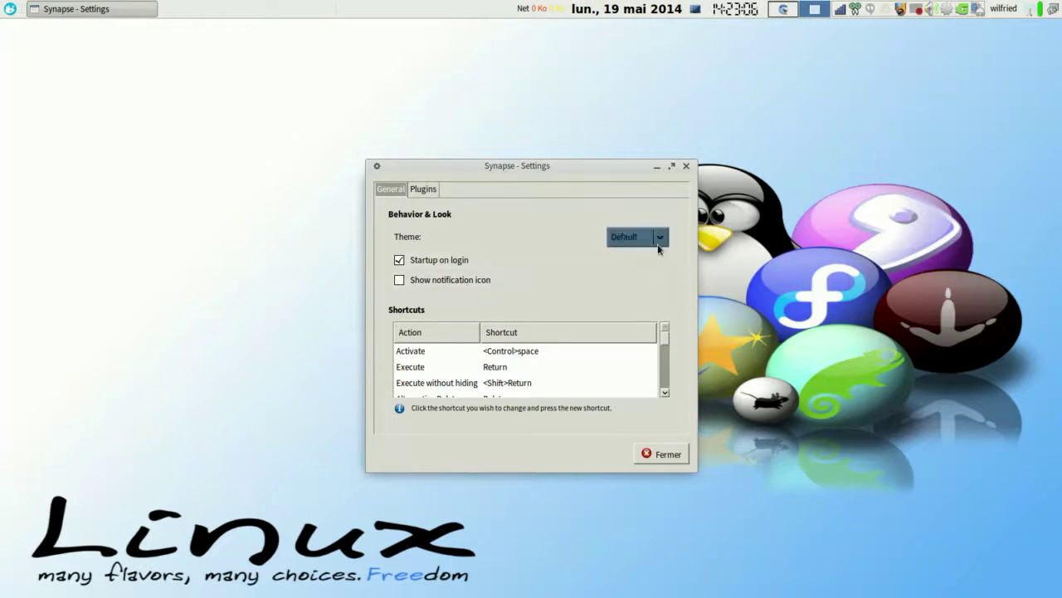
scroll(659, 241, "down", 1)
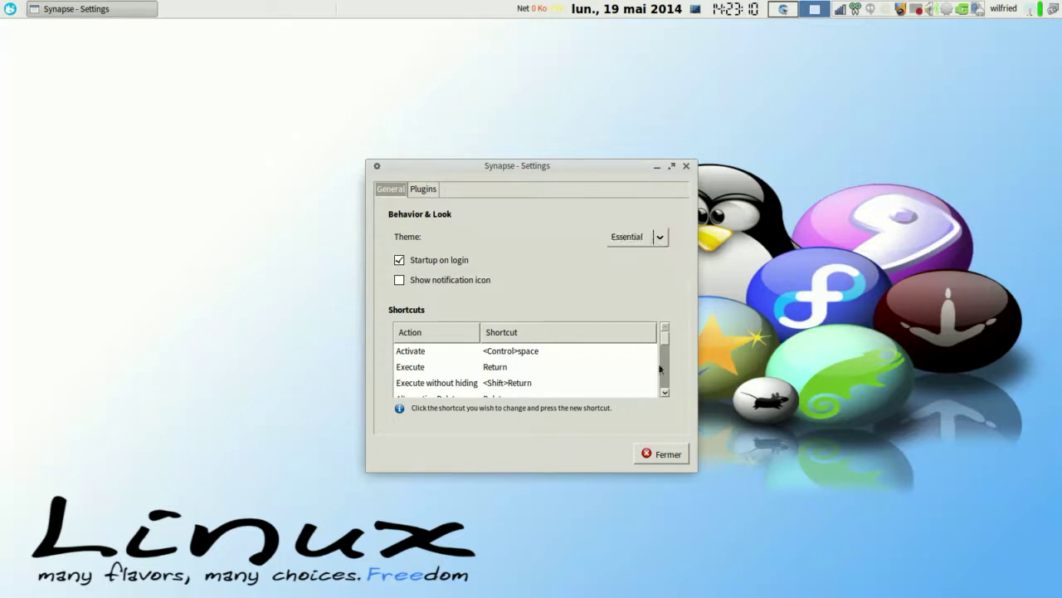
- Review the configured keyboard shortcuts from First Result down to Quit
left_click_drag(665, 345, 674, 414)
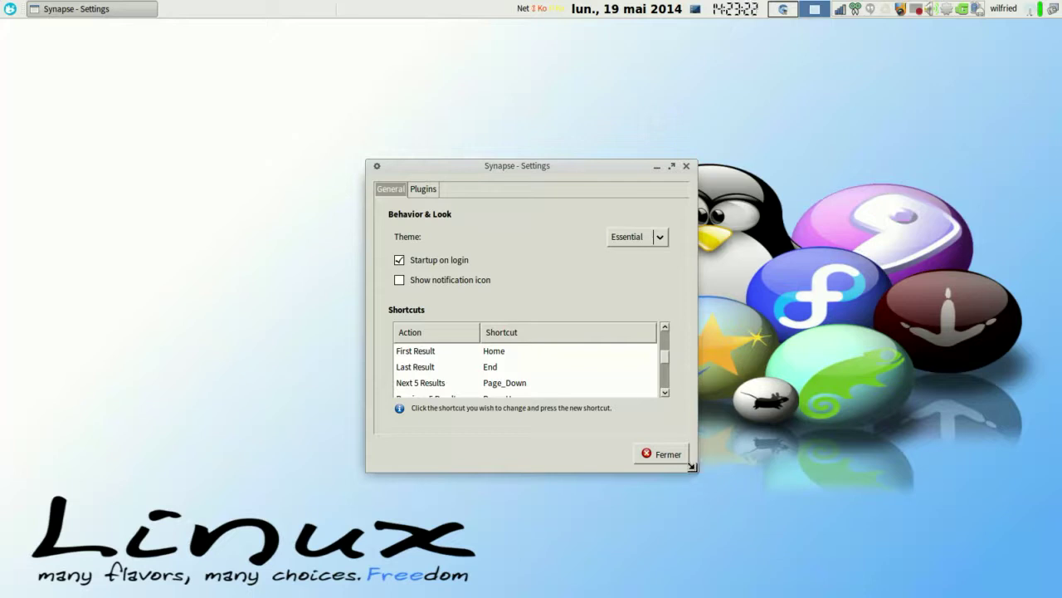
mouse_move(698, 472)
left_mouse_down()
mouse_move(725, 489)
mouse_move(707, 480)
left_mouse_up()
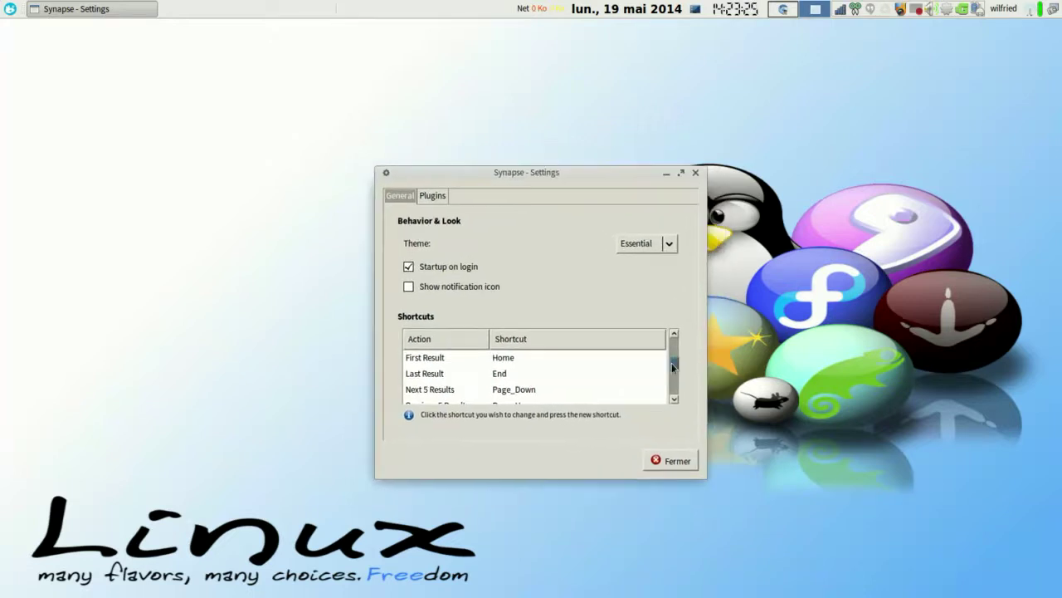
left_click_drag(673, 367, 676, 397)
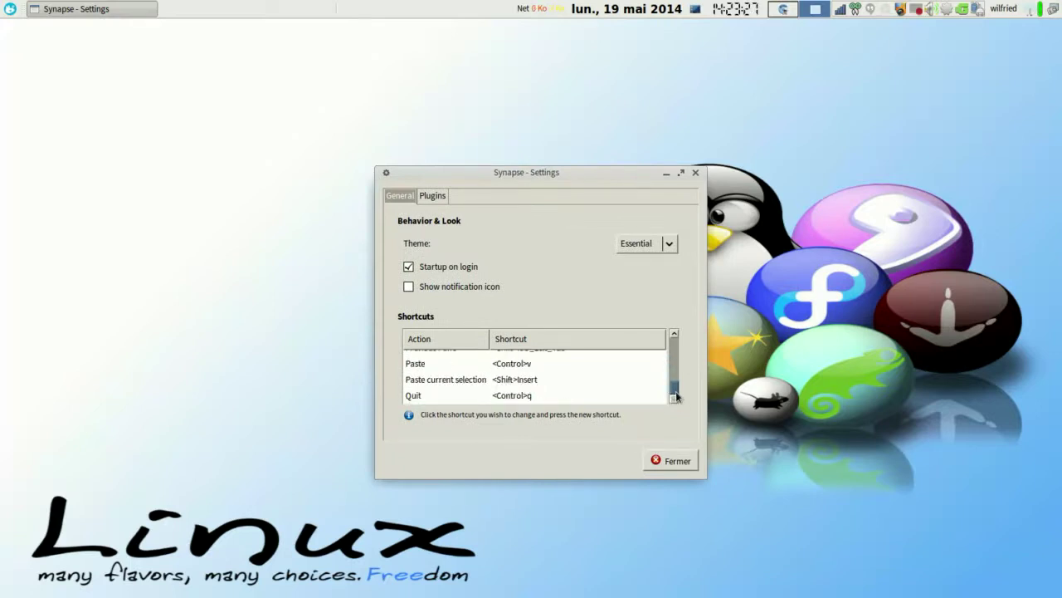
- Examine the plugin list and check the status of the GNOME Session, Dictionary and Devhelp plugins
left_click(438, 197)
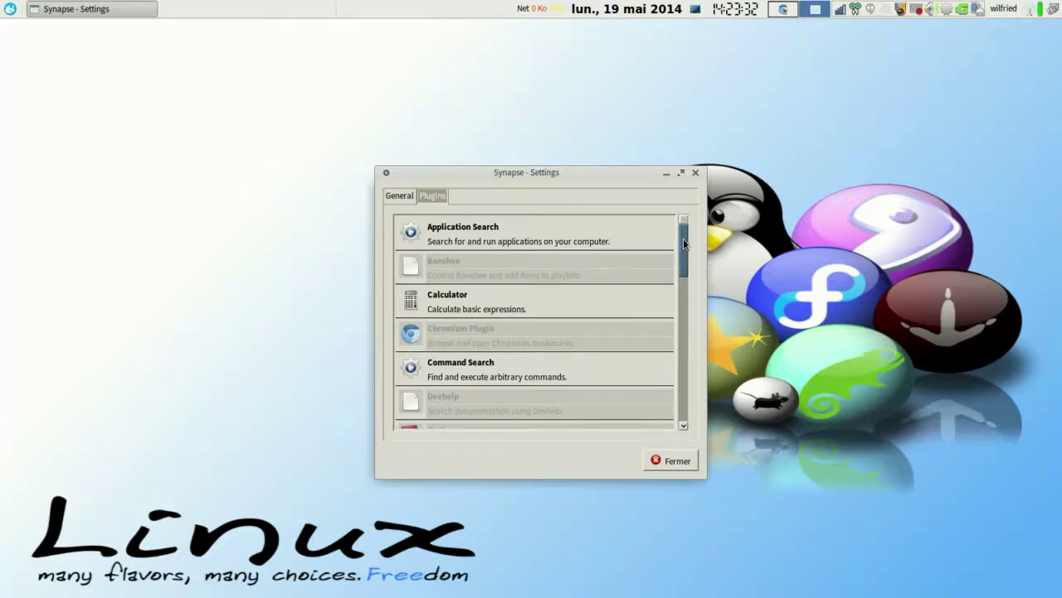
scroll(686, 249, "down", 1)
scroll(692, 266, "down", 2)
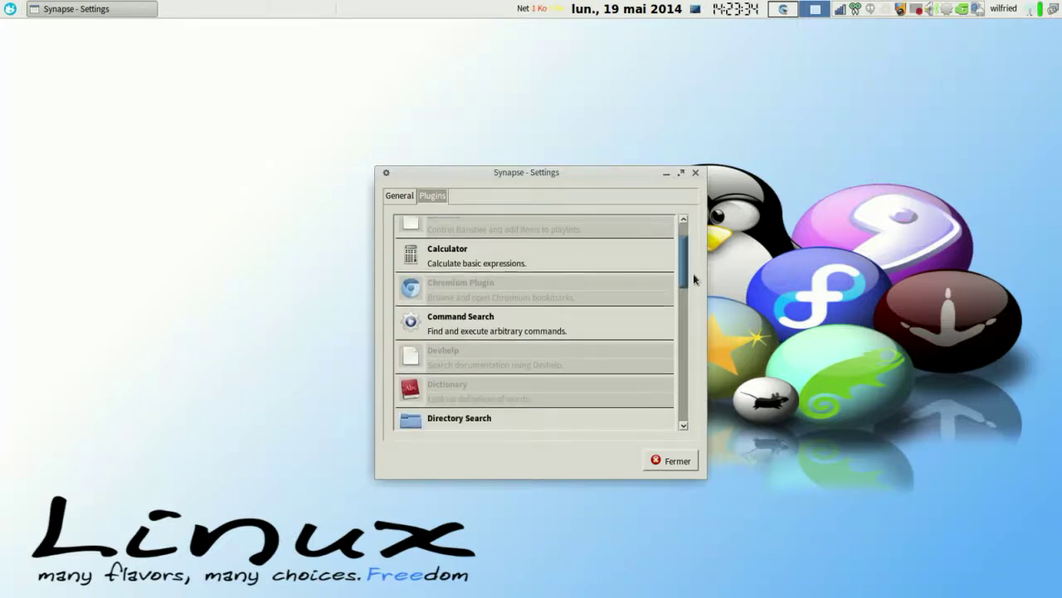
scroll(696, 283, "down", 3)
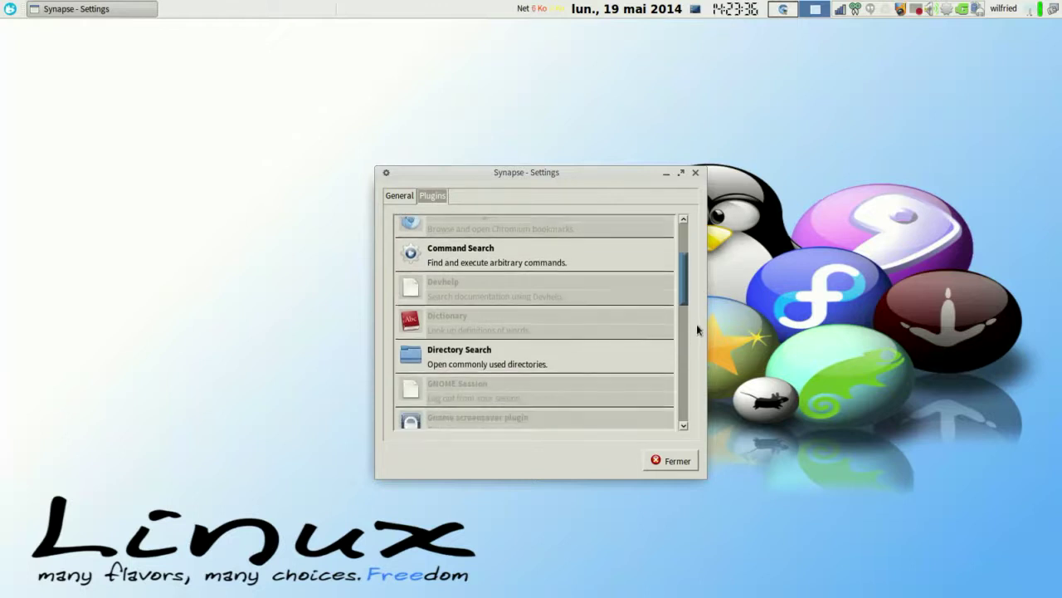
left_click(630, 360)
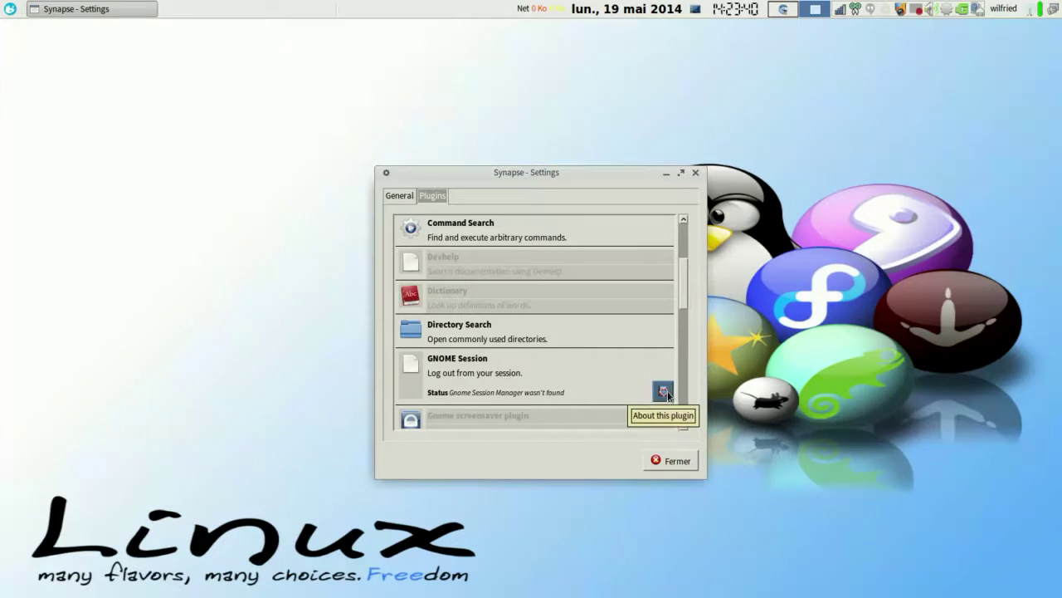
left_click(554, 341)
left_click(560, 303)
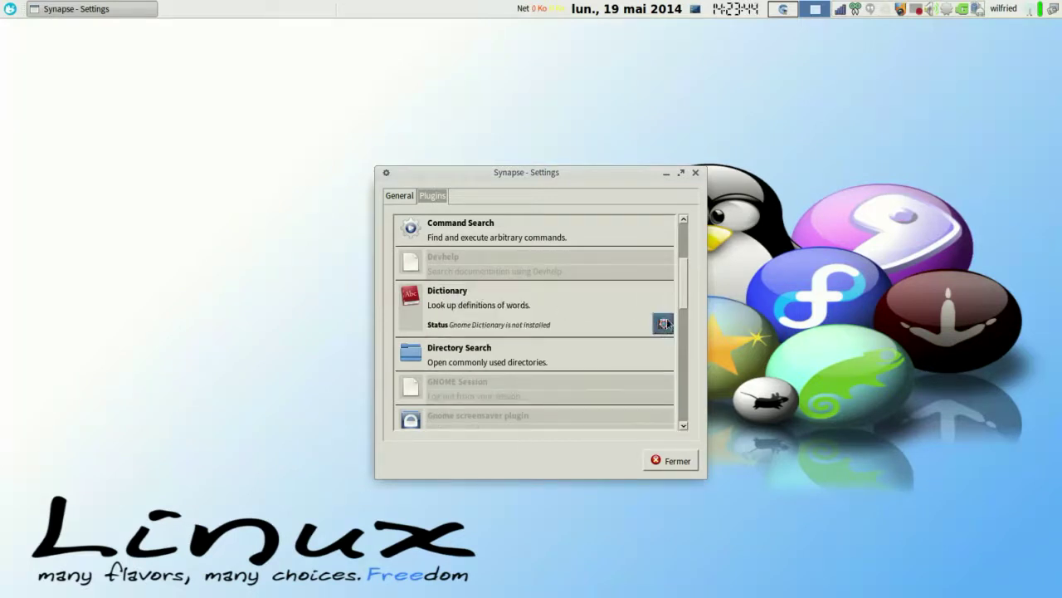
left_click(619, 263)
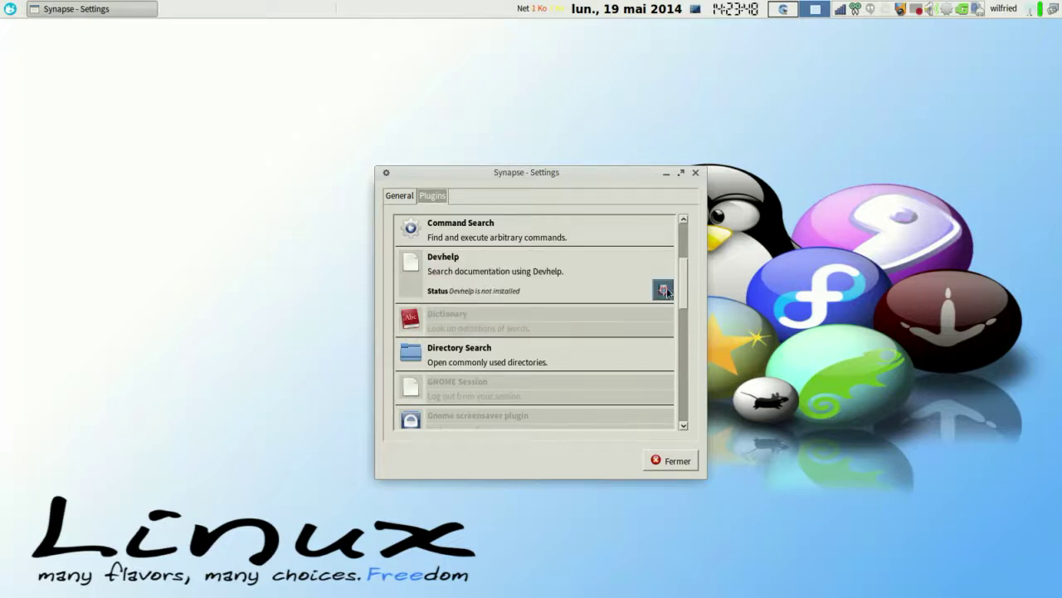
- Enable the Imgur plugin for sharing images
scroll(687, 342, "down", 5)
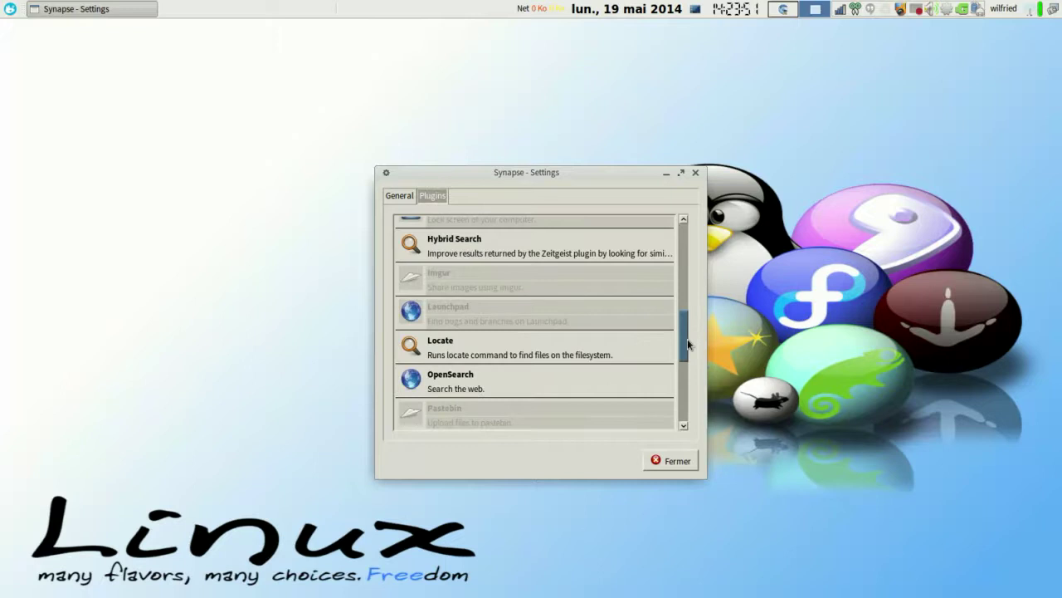
scroll(688, 339, "up", 1)
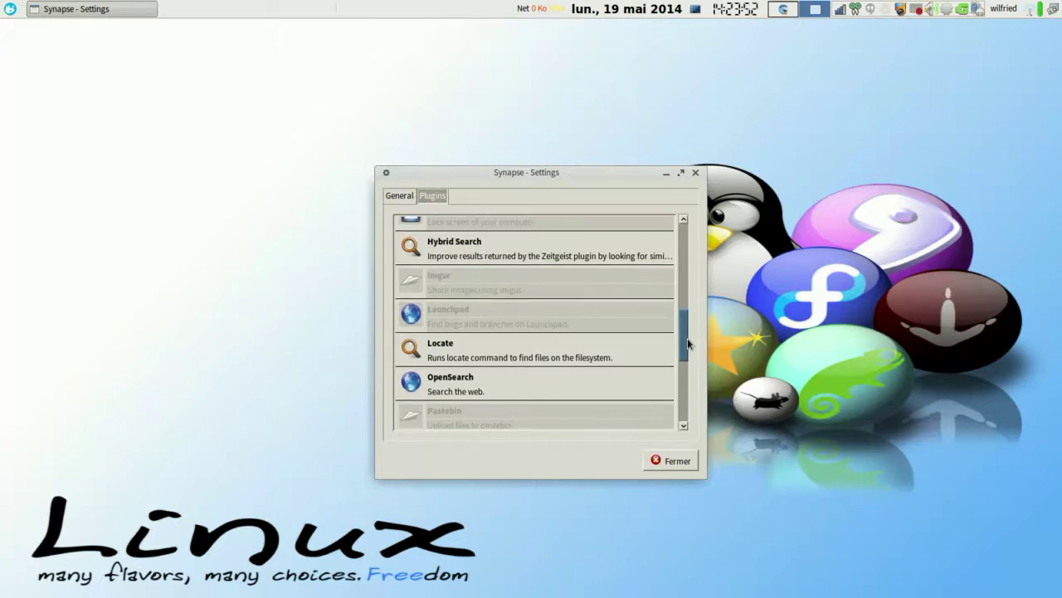
left_click(629, 293)
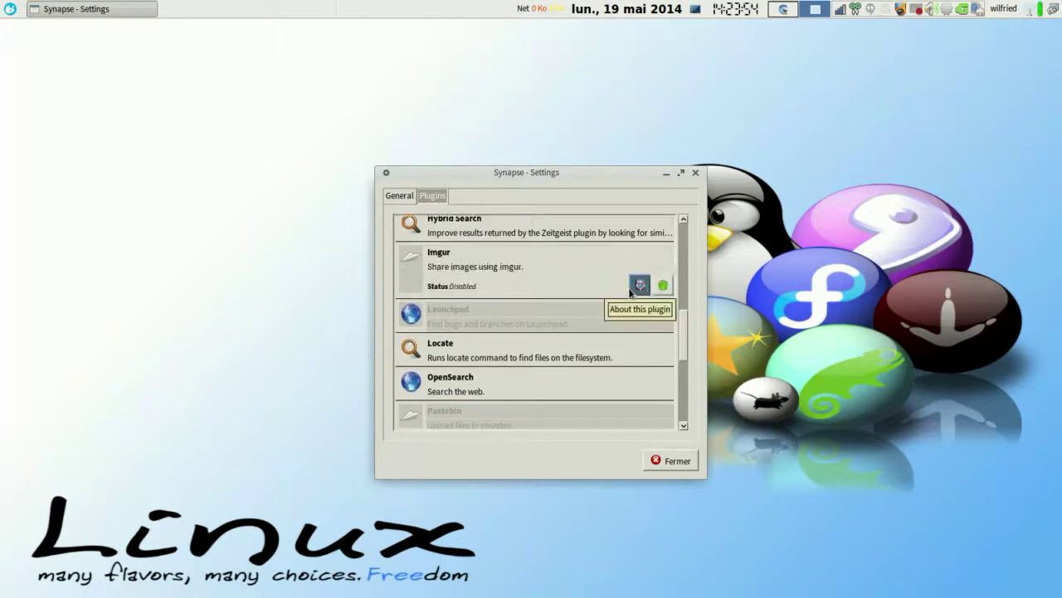
left_click(664, 286)
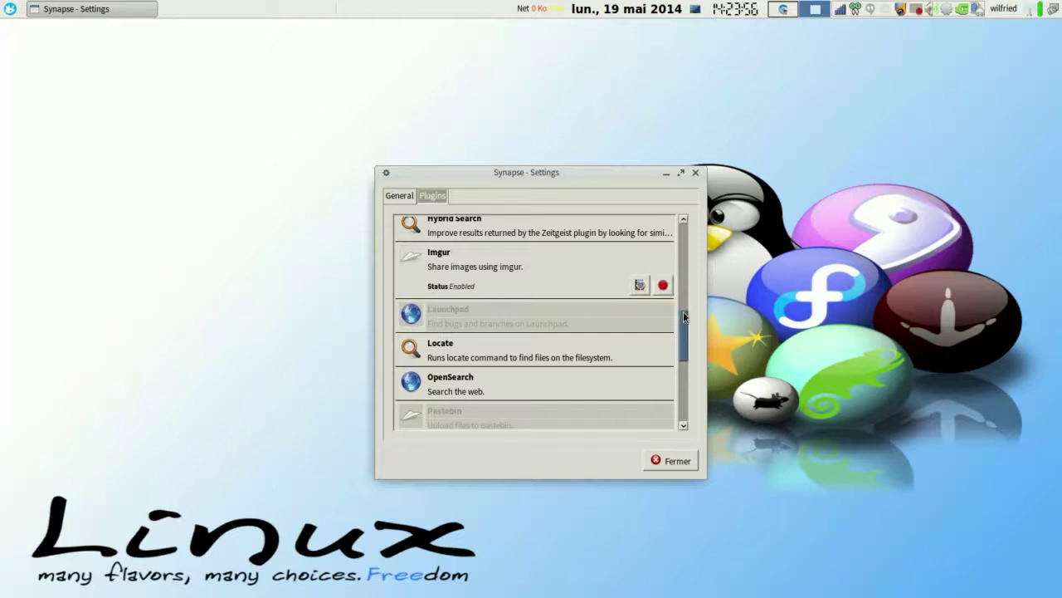
scroll(685, 339, "down", 2)
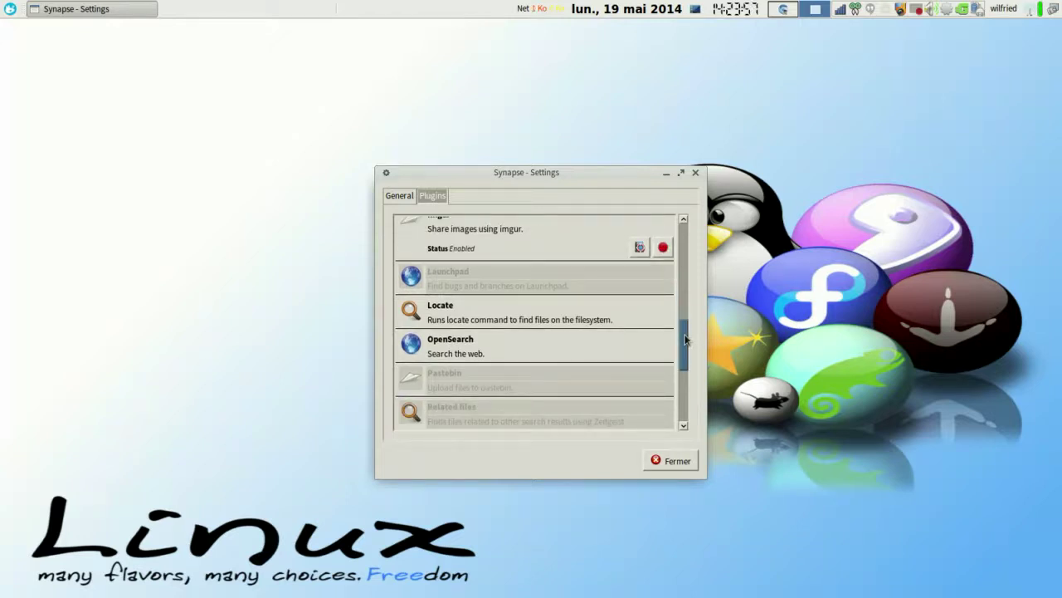
- Enable the Launchpad plugin for finding bugs and branches
left_click(619, 272)
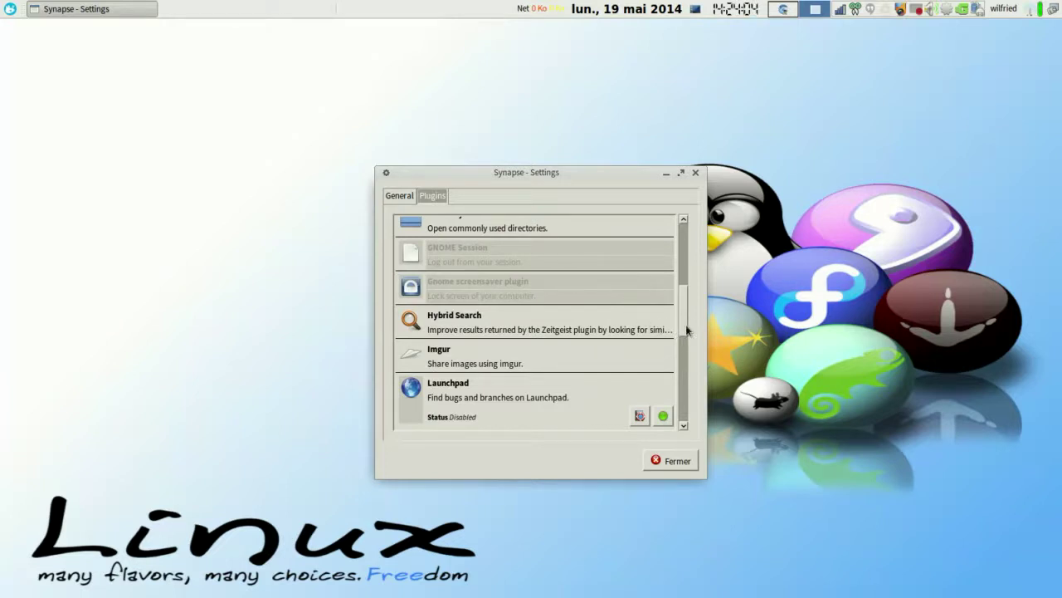
left_click(664, 414)
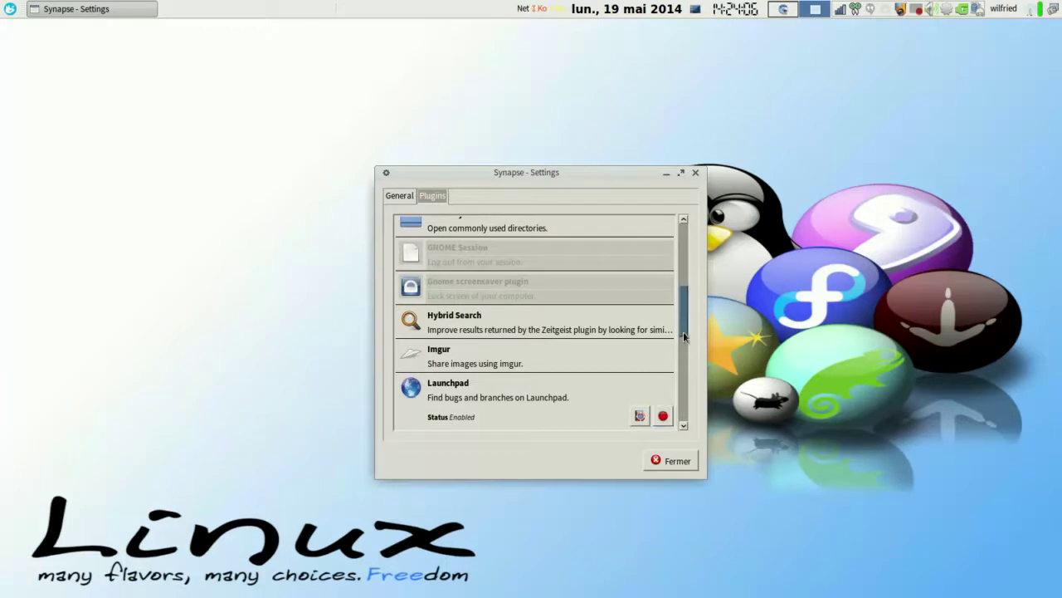
- Check the status of the Pastebin, Related files and Rhythmbox plugins
left_click_drag(683, 331, 693, 375)
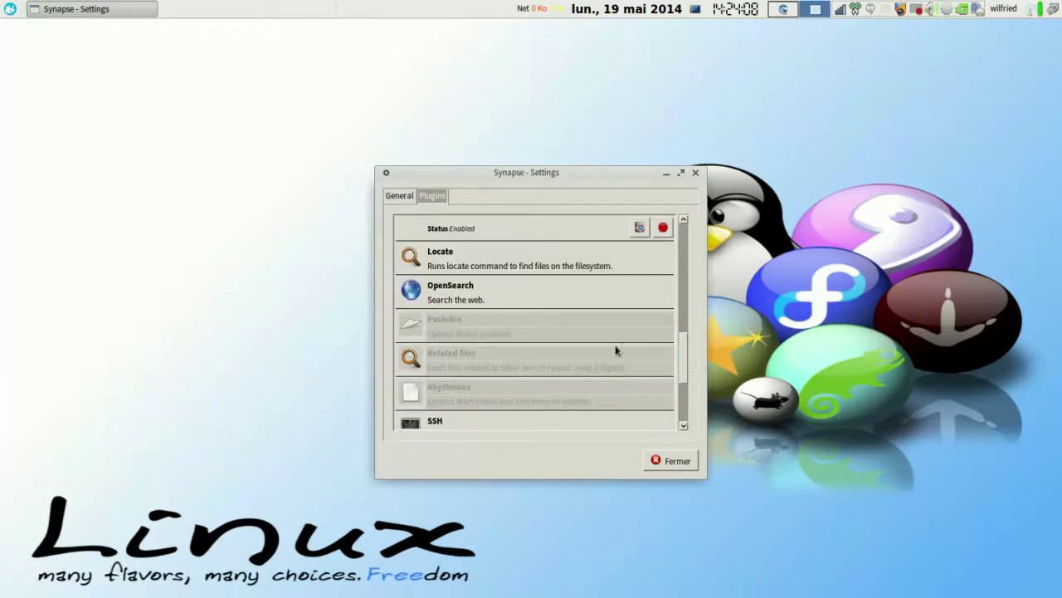
left_click(610, 323)
scroll(610, 323, "up", 2)
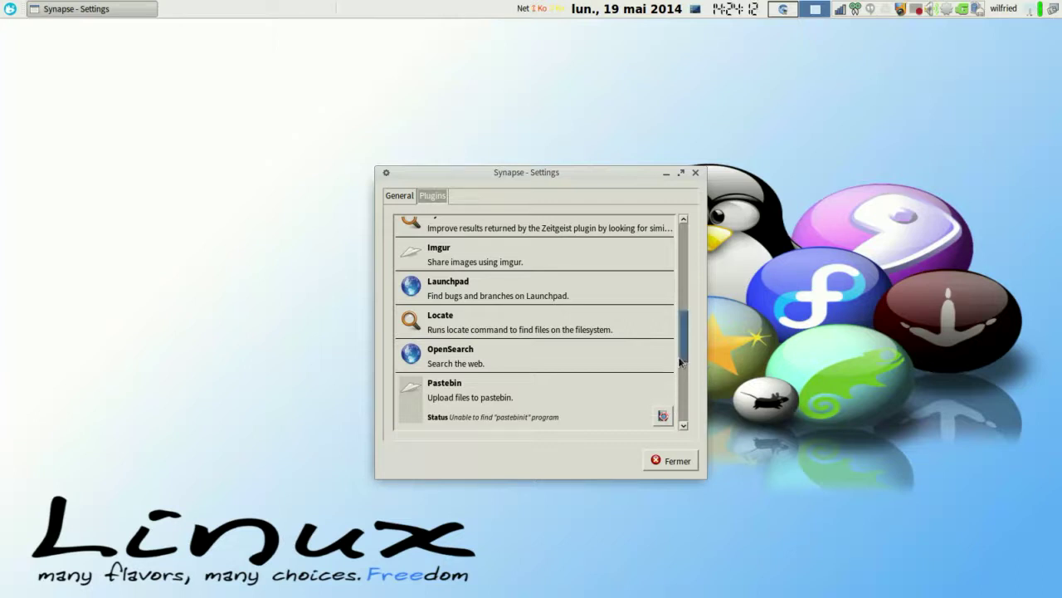
scroll(685, 353, "down", 1)
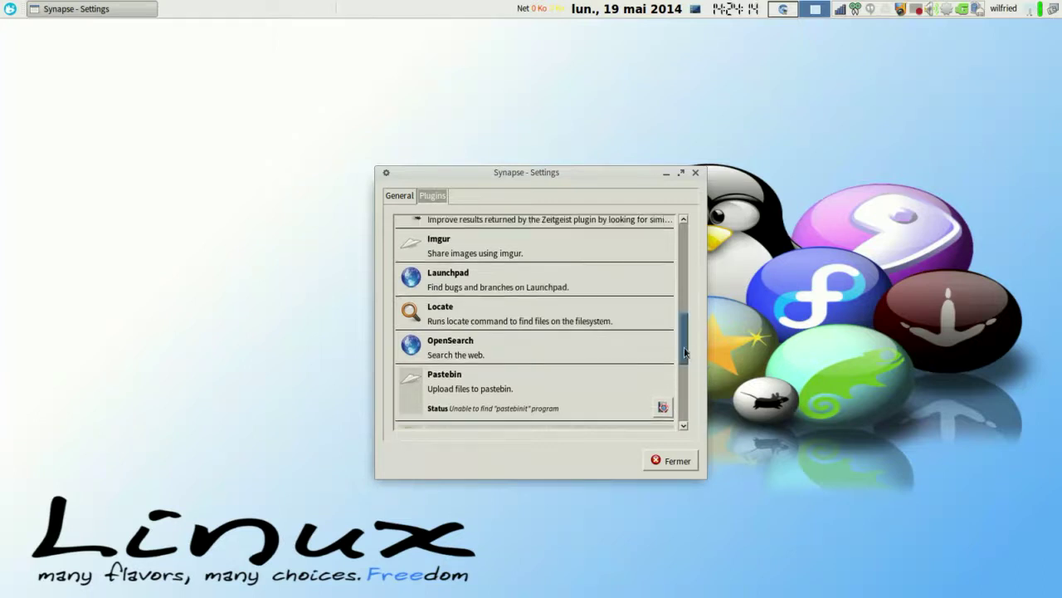
scroll(683, 349, "down", 1)
scroll(593, 348, "down", 3)
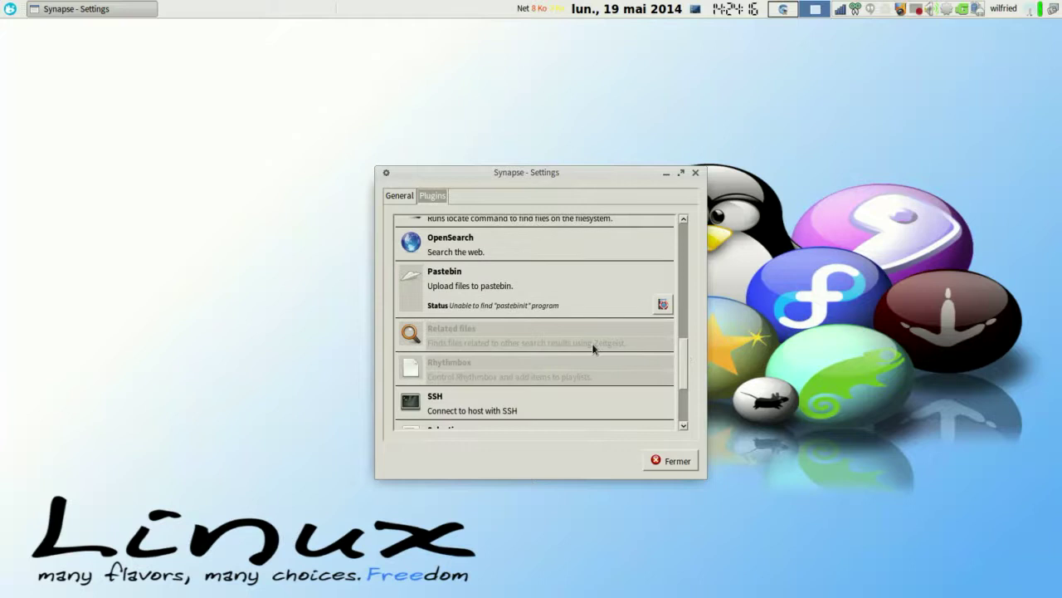
left_click(593, 349)
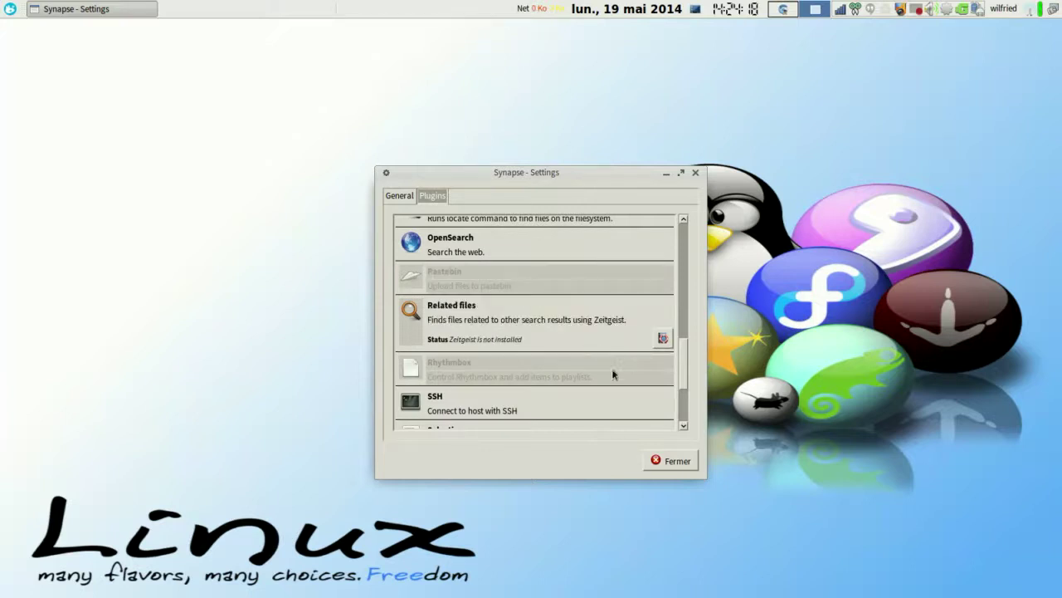
left_click(614, 374)
- Check the status of the System Management and Zeitgeist plugins, and close the settings
left_click_drag(684, 365, 686, 401)
left_click(547, 356)
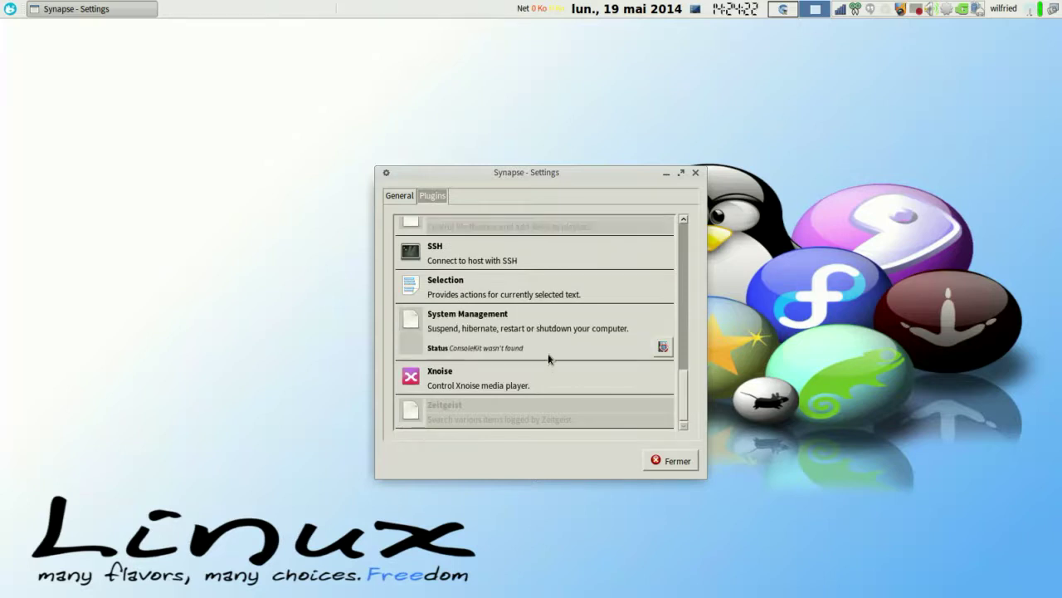
left_click(619, 396)
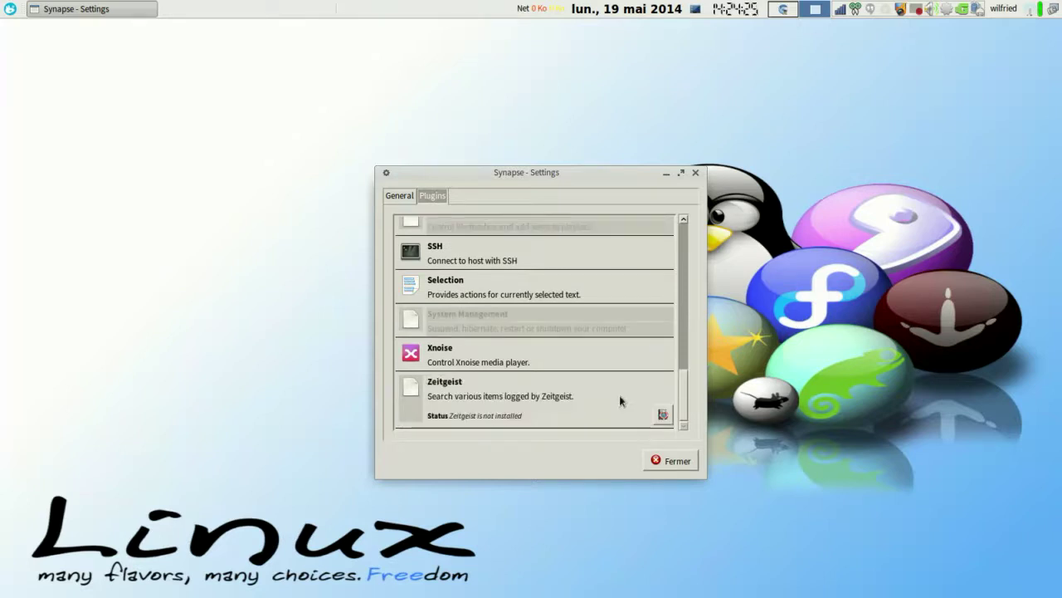
left_click(669, 461)
- Reopen the launcher's preferences, set the theme to Side Doish and close the settings
key("ctrl+space")
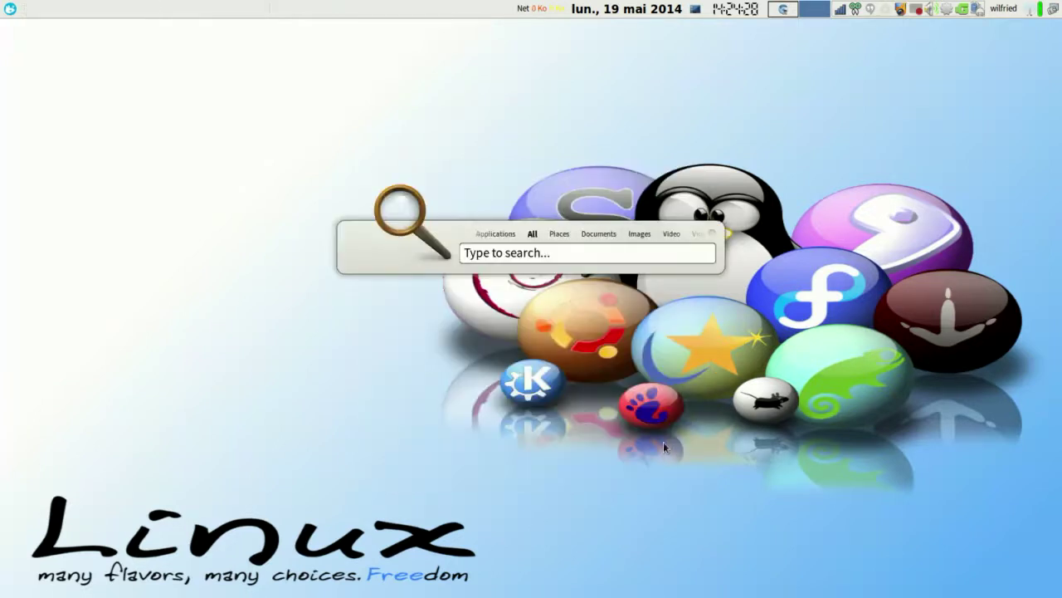
left_click(713, 234)
left_click(720, 238)
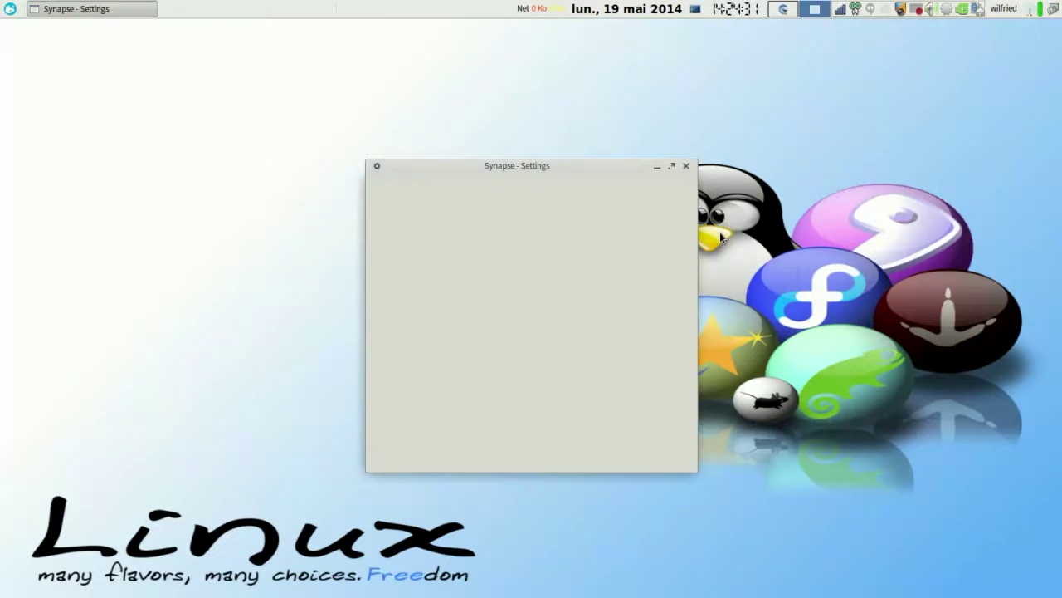
left_click(641, 239)
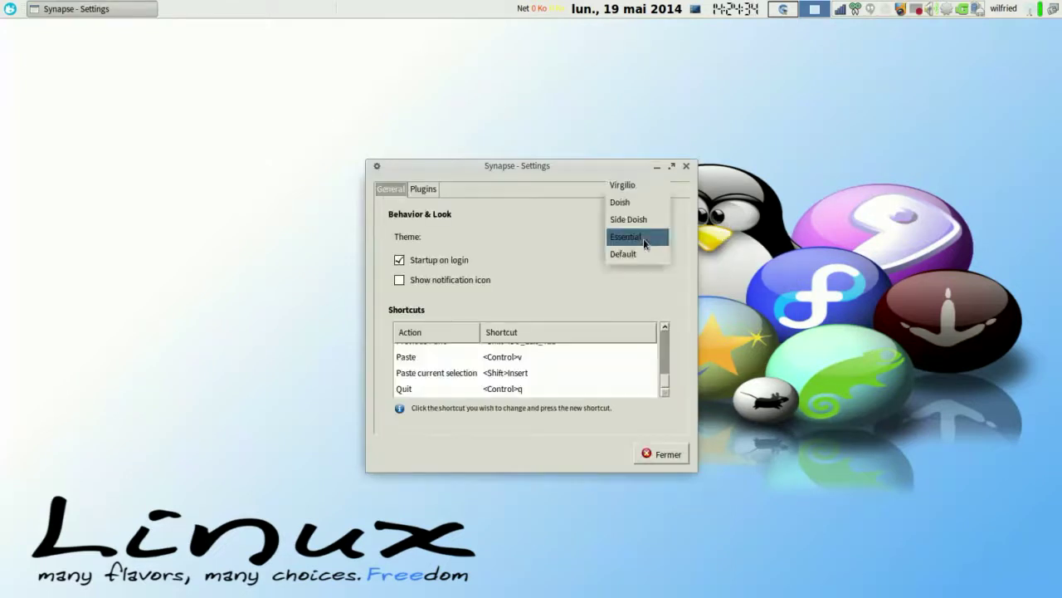
left_click(638, 223)
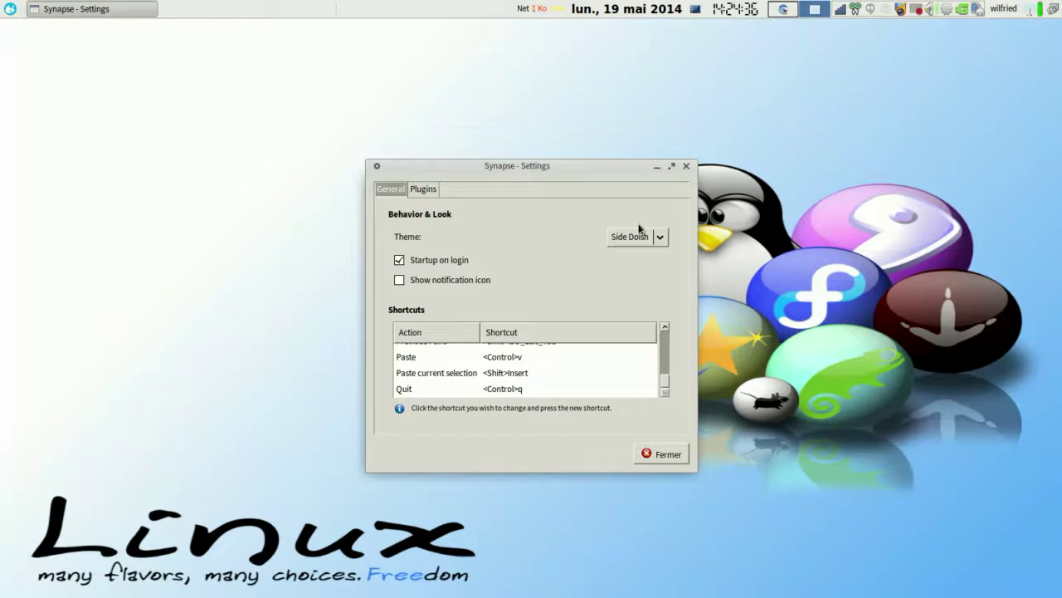
left_click(669, 457)
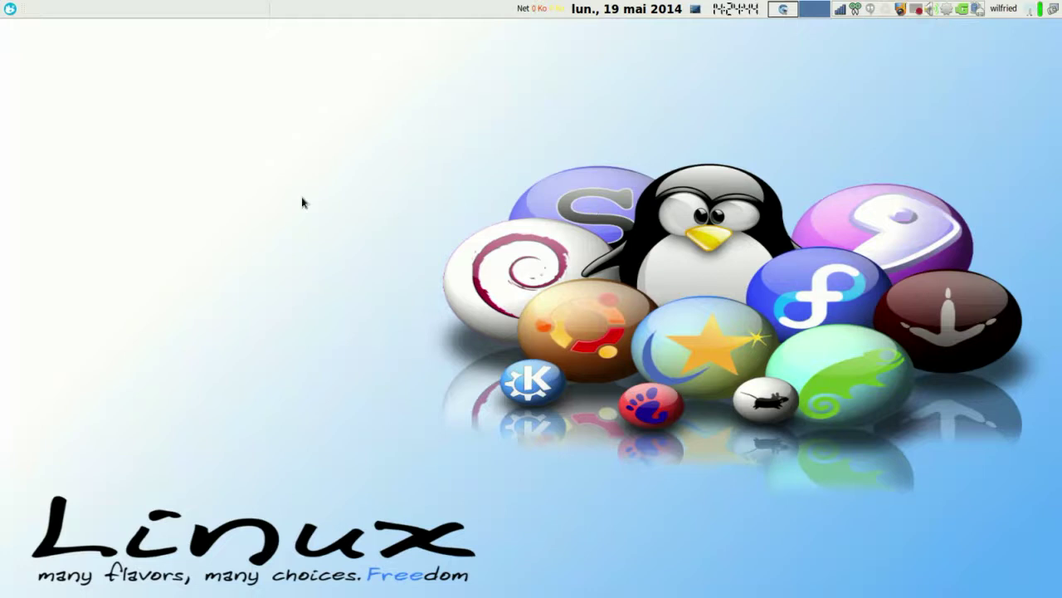
- Bring up the launcher's preferences again and change the theme to Virgilio
key("ctrl+space")
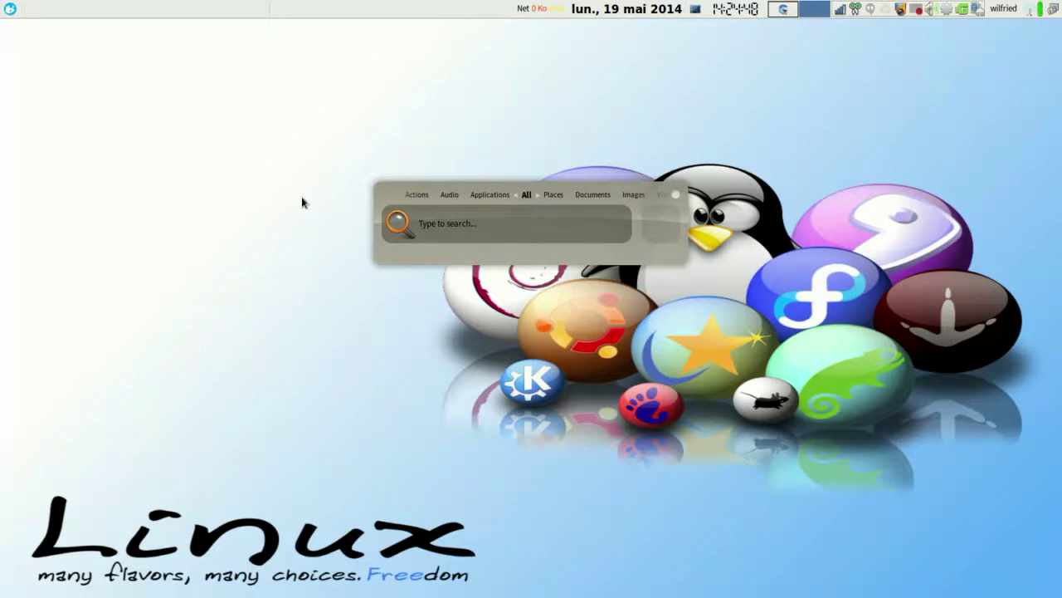
left_click(674, 195)
left_click(706, 203)
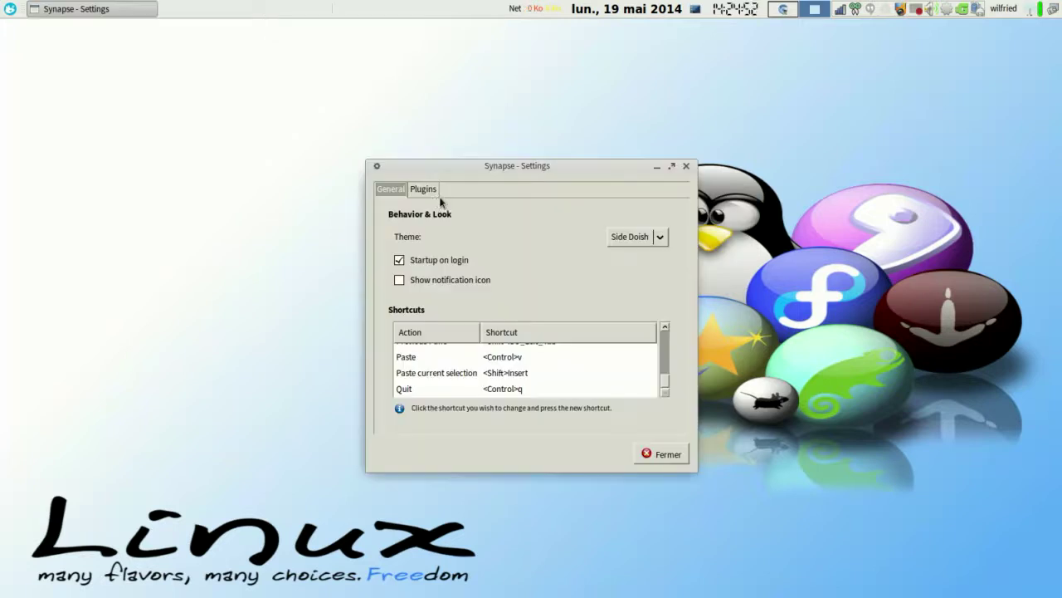
left_click(661, 240)
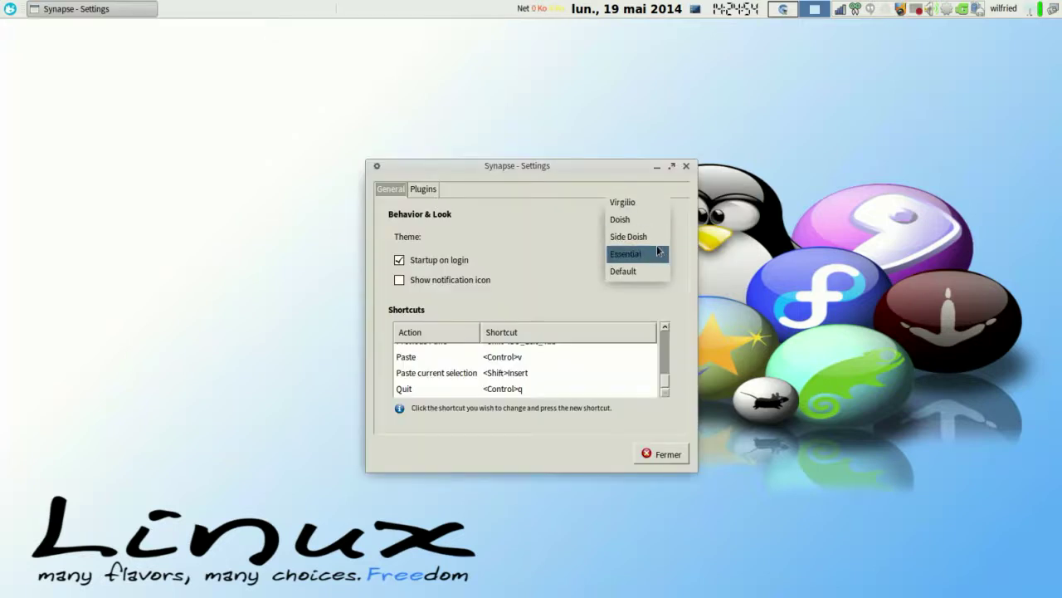
left_click(653, 204)
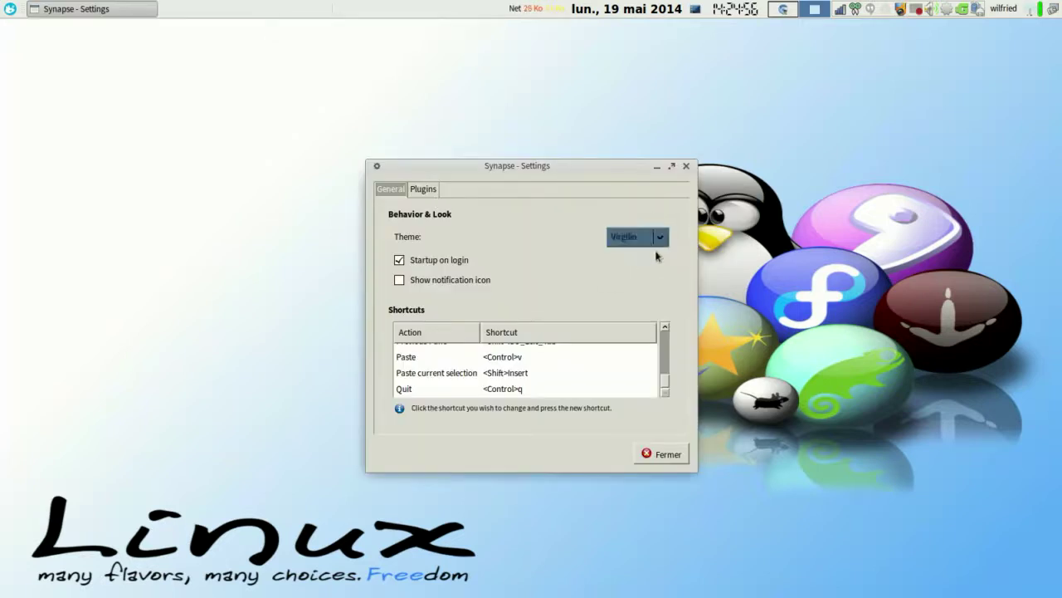
left_click(655, 458)
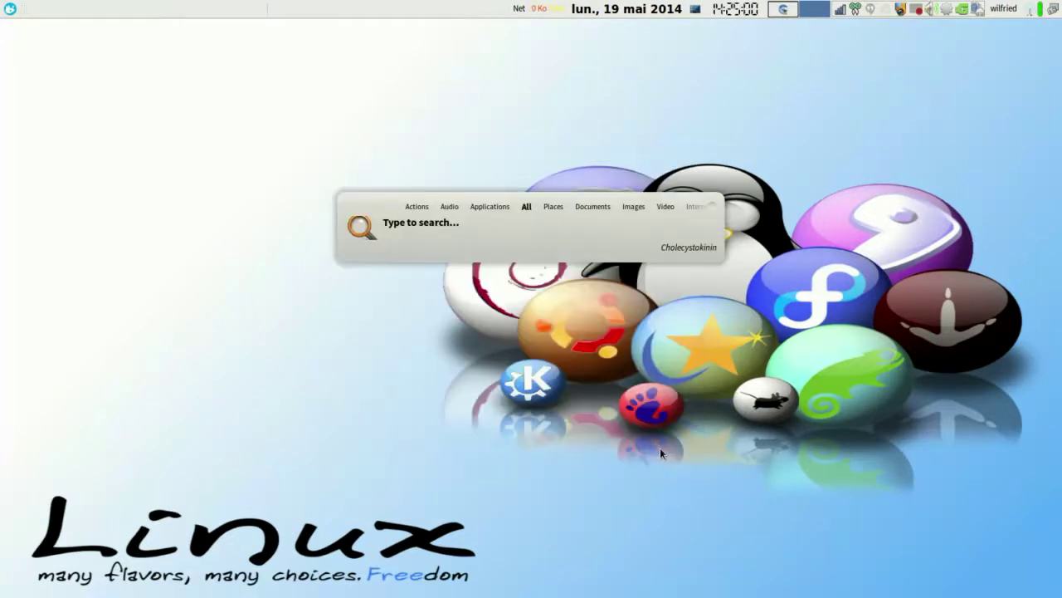
- Browse the launcher's search categories beyond All, and go back through them to Actions
key("Right")
key("Right")
key("Right")
key("Right")
key("Right")
key("Left")
key("Left")
key("Left")
key("Left")
key("Left")
key("Left")
key("Left")
key("Left")
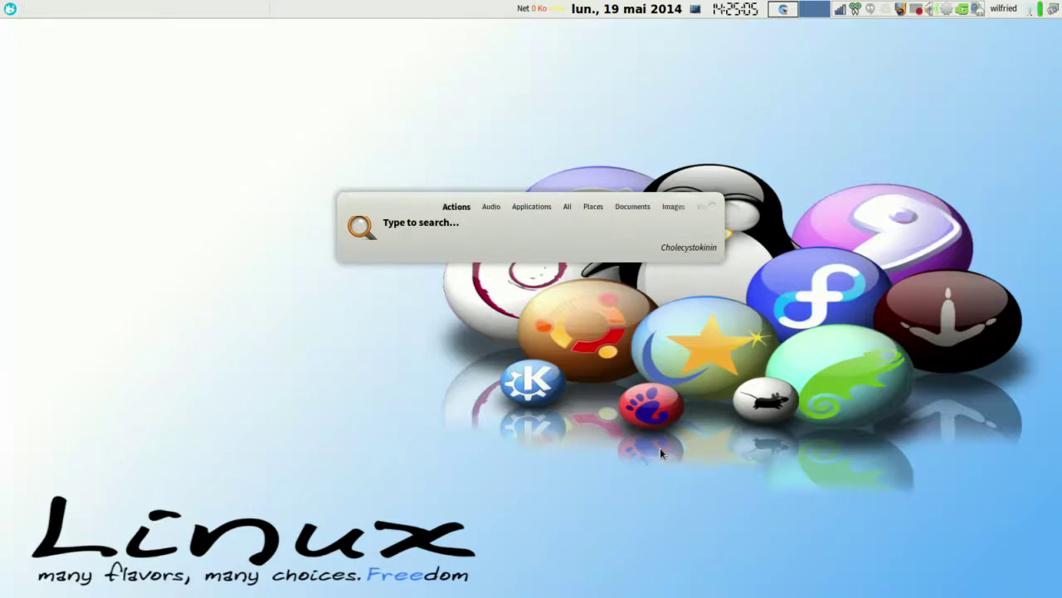
- Search the launcher's Audio category for "te"
key("Right")
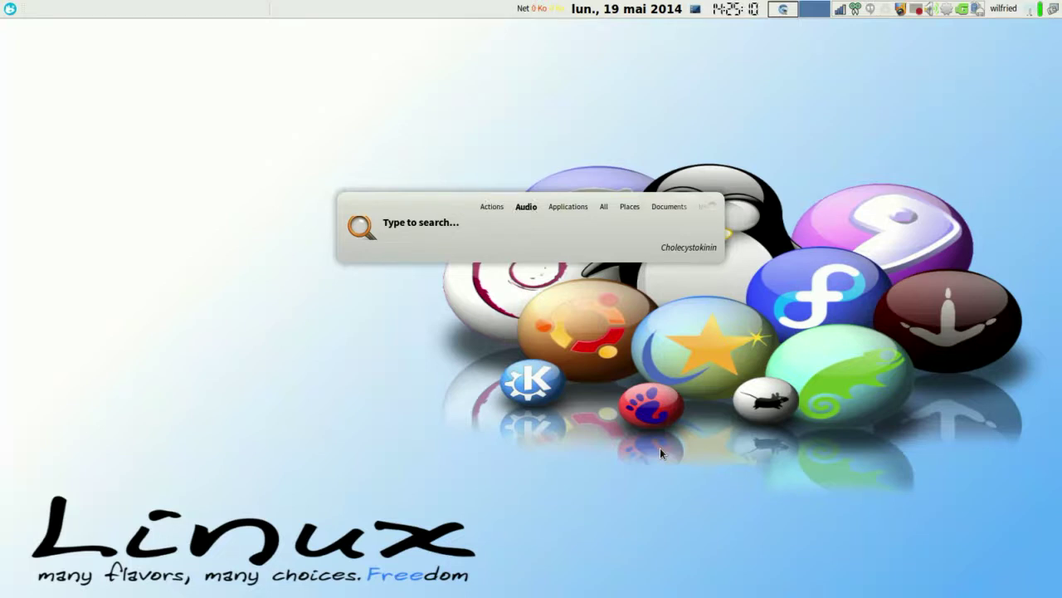
type("tes")
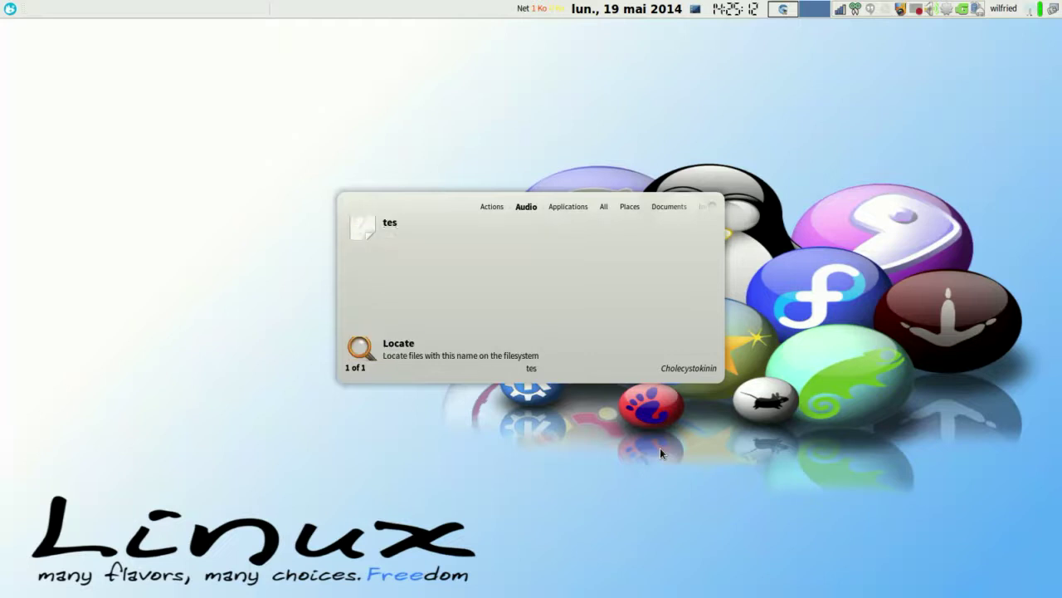
key("BackSpace")
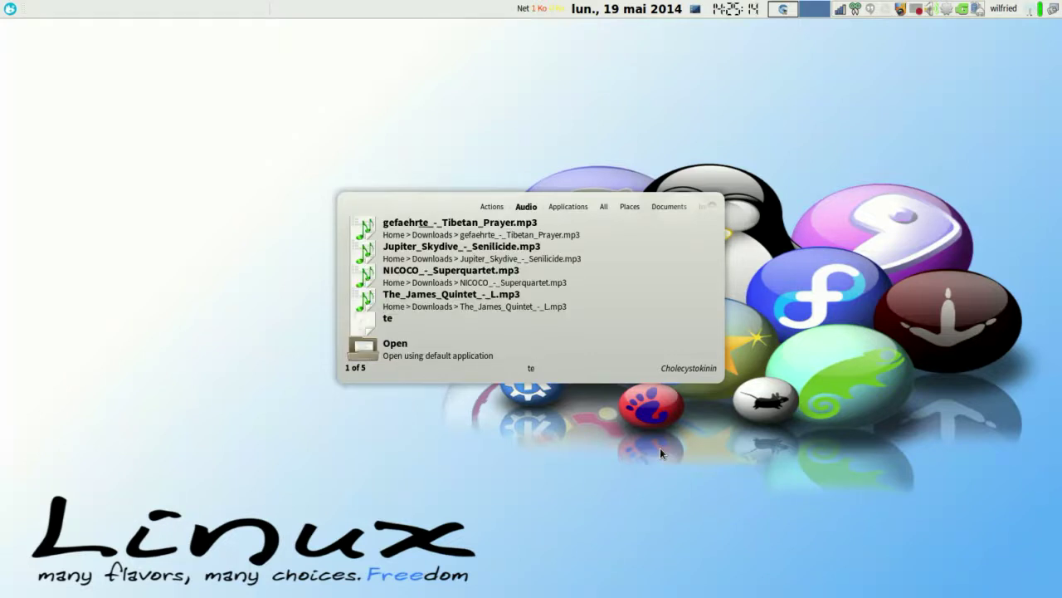
- Play NICOCO_-_Superquartet.mp3 from the audio results, and close the media player
key("Down")
key("Down")
key("Return")
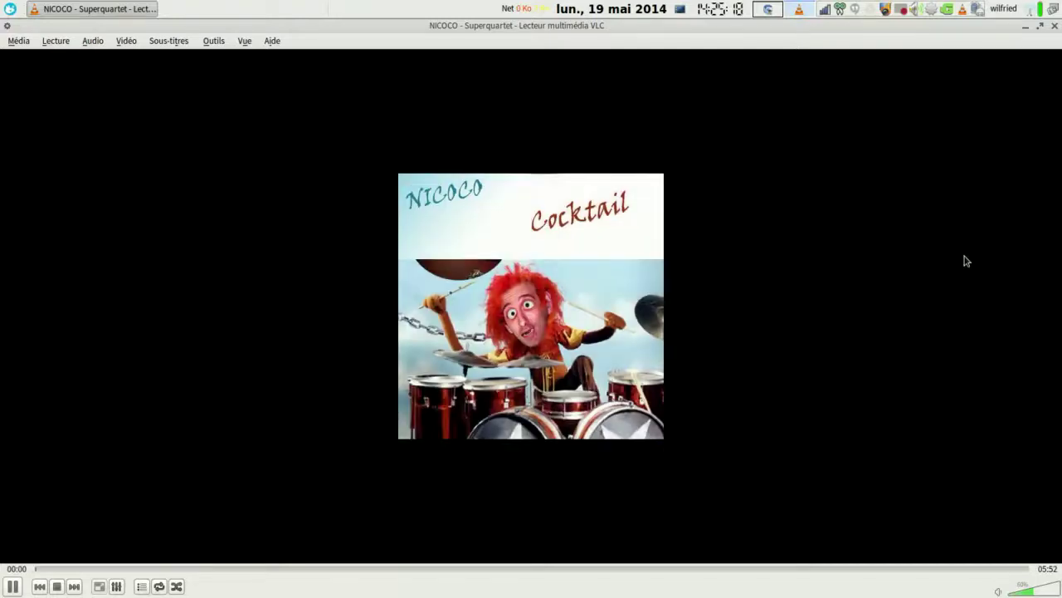
left_click(1056, 26)
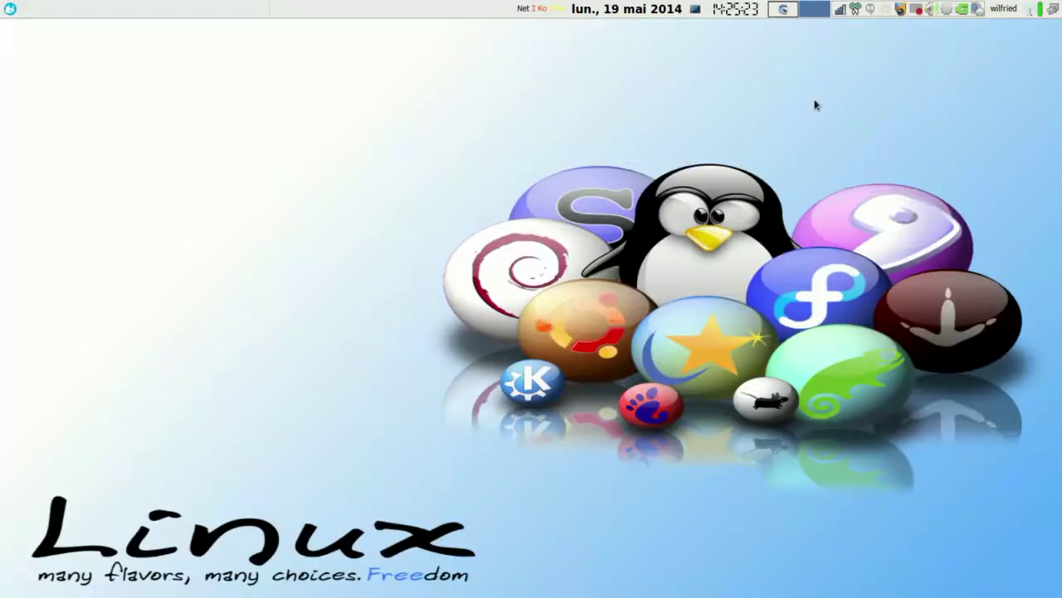
- Open the launcher's About window, look through the credits and return to the general information
key("ctrl+space")
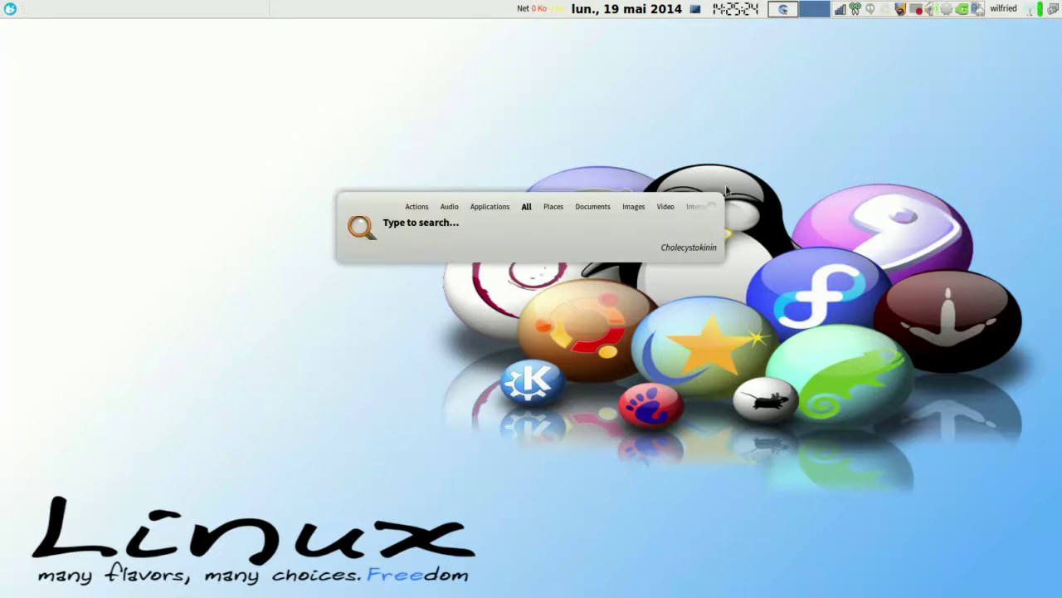
left_click(713, 206)
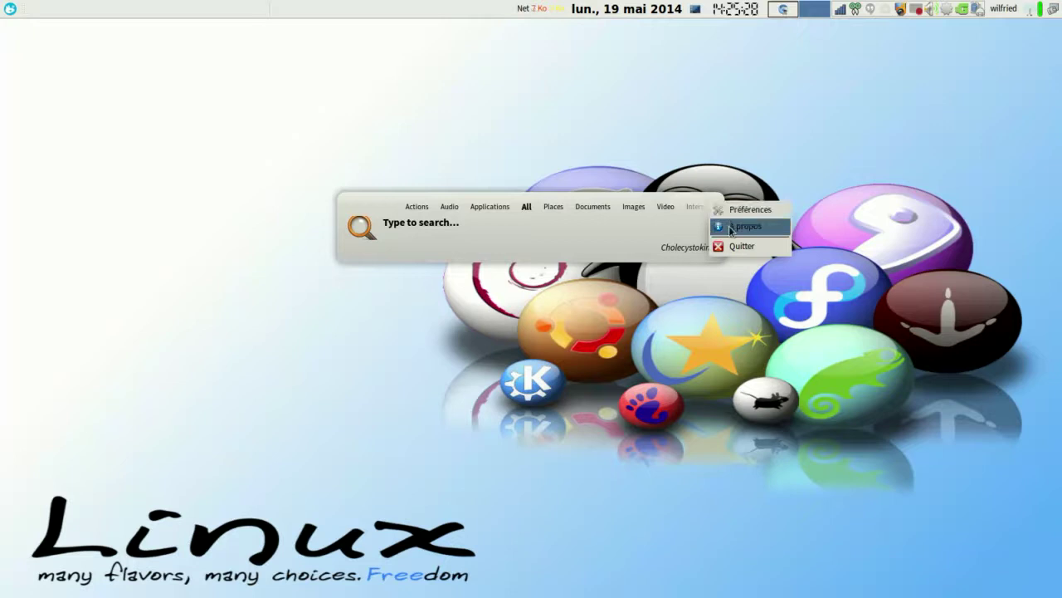
left_click(731, 228)
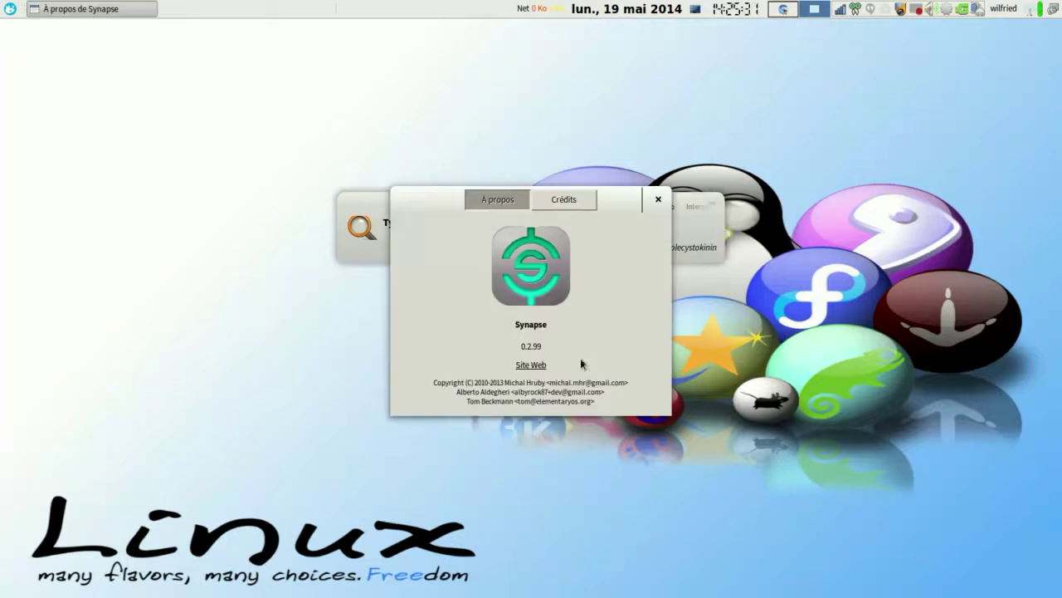
left_click(566, 201)
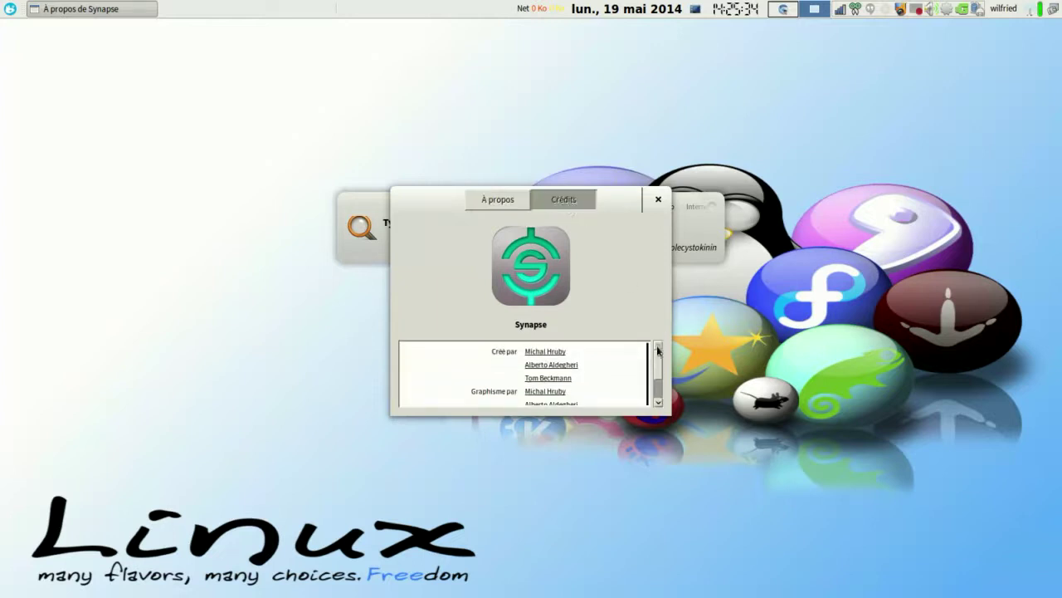
scroll(658, 377, "down", 2)
scroll(657, 384, "up", 2)
left_click(491, 206)
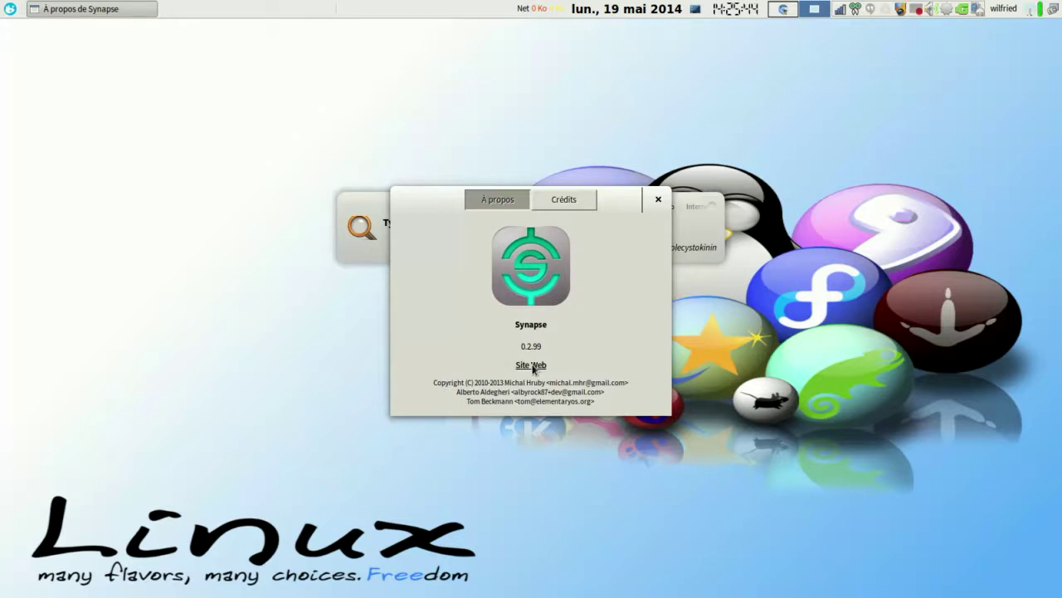
- Open the Synapse website from the About window, dismissing Aurora's add-on selection and declining to make it the default browser
left_click(533, 367)
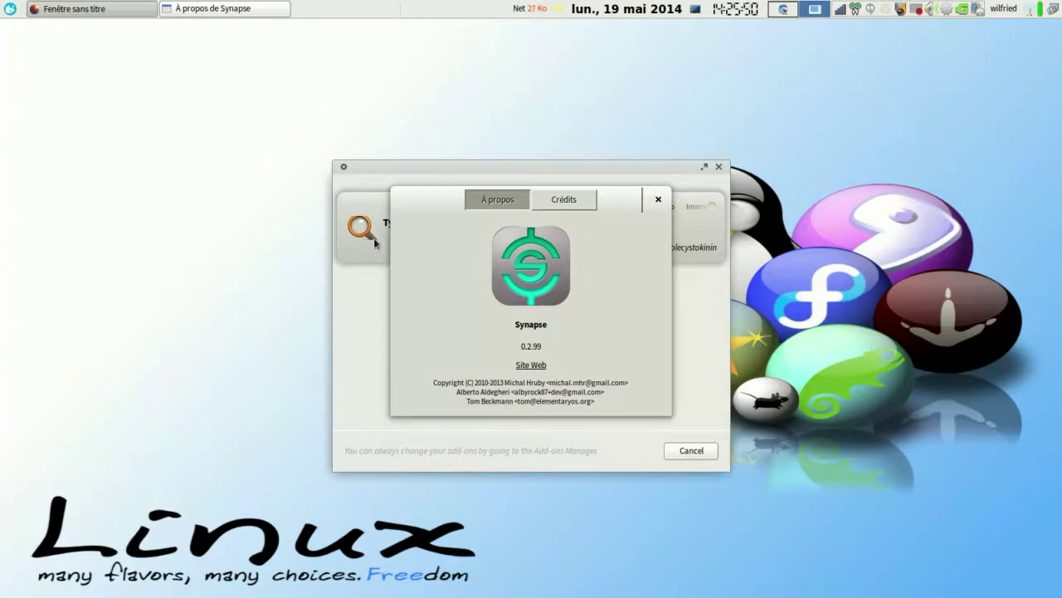
left_click(661, 201)
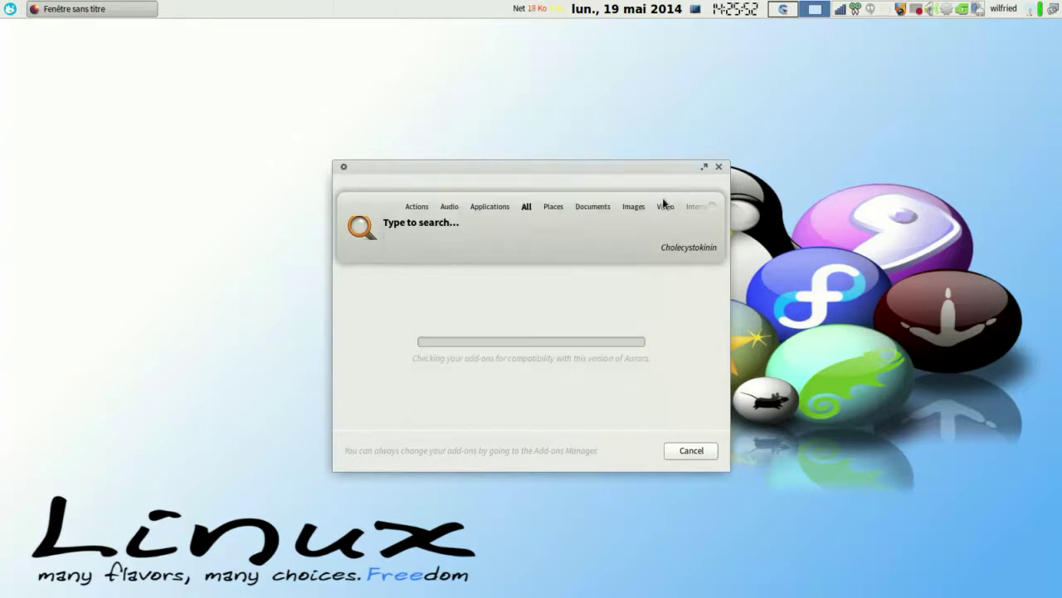
left_click(653, 169)
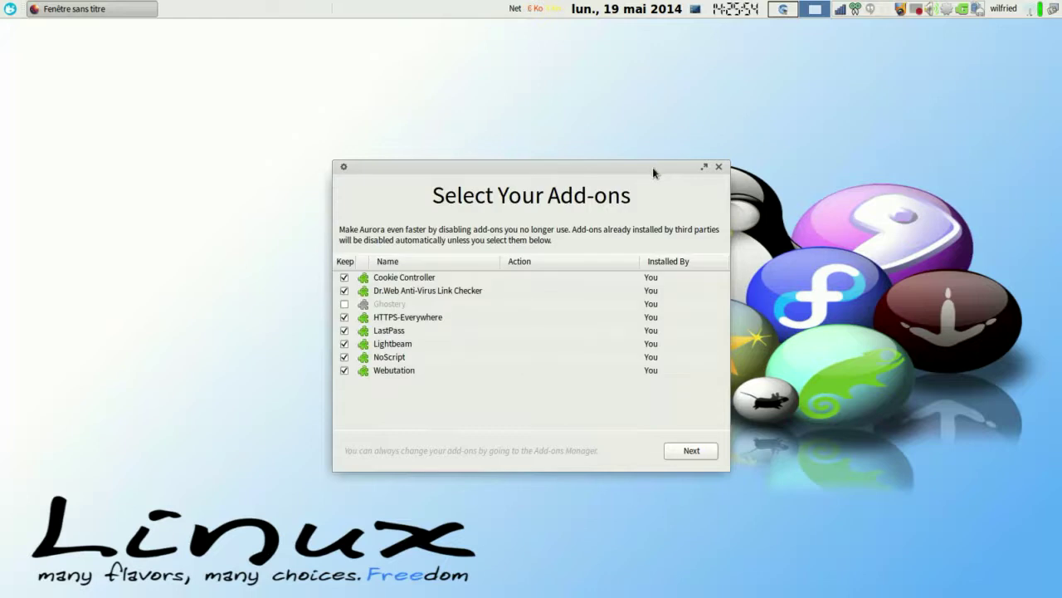
left_click(692, 451)
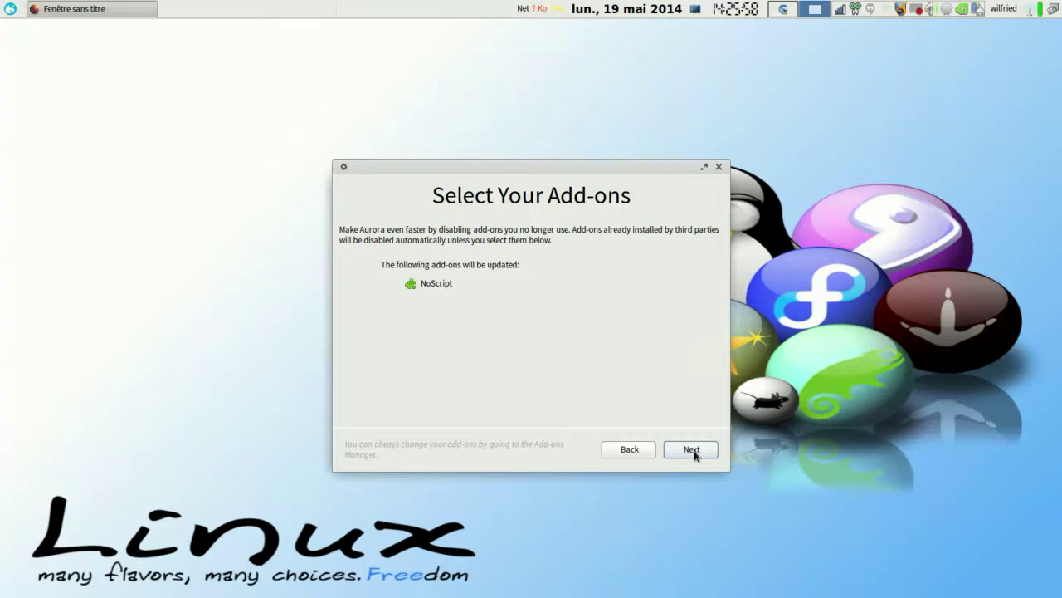
left_click(719, 167)
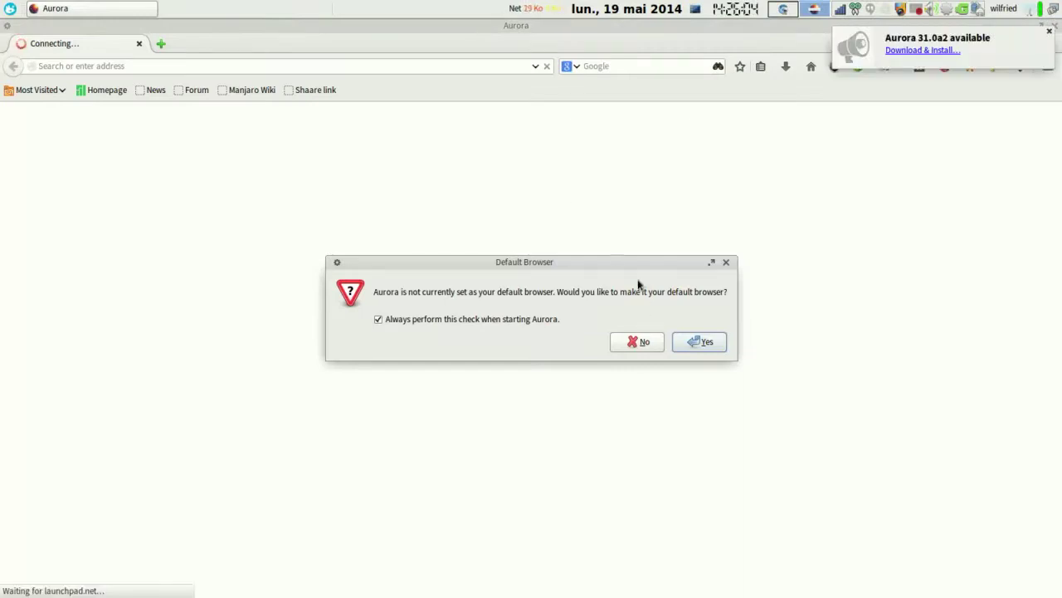
left_click(638, 341)
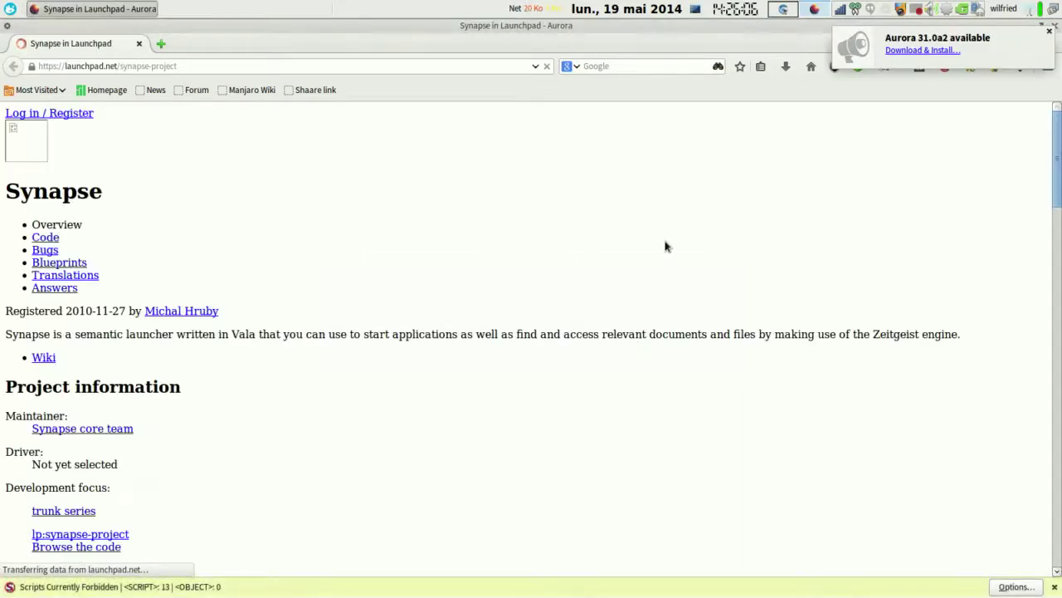